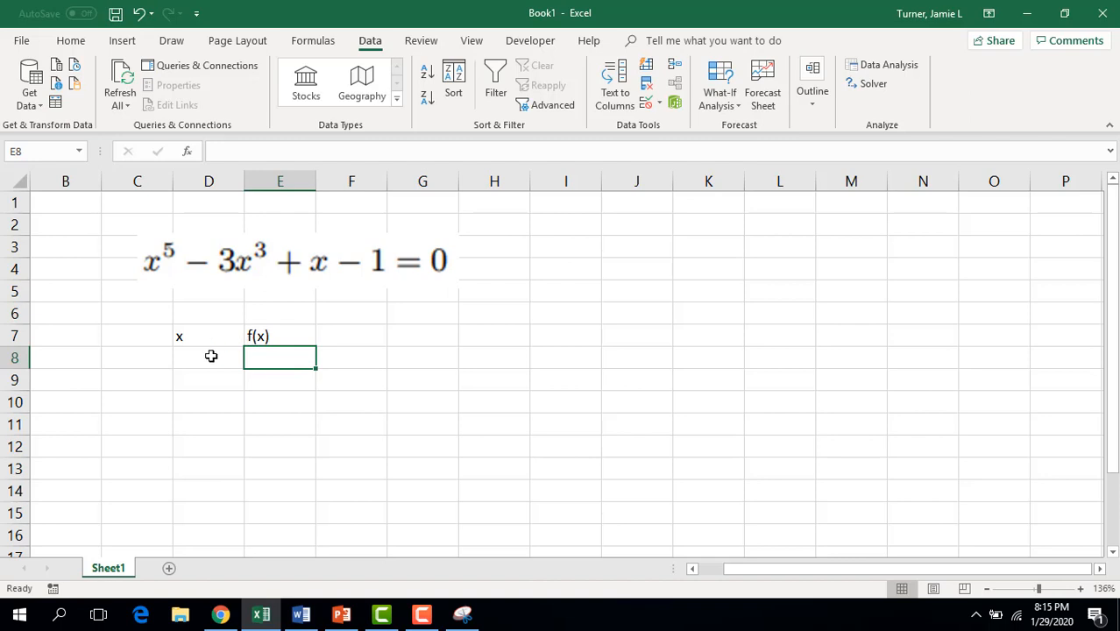
Fill the x column with whole numbers from -10 to 10 in cells D8 to D28
click(212, 355)
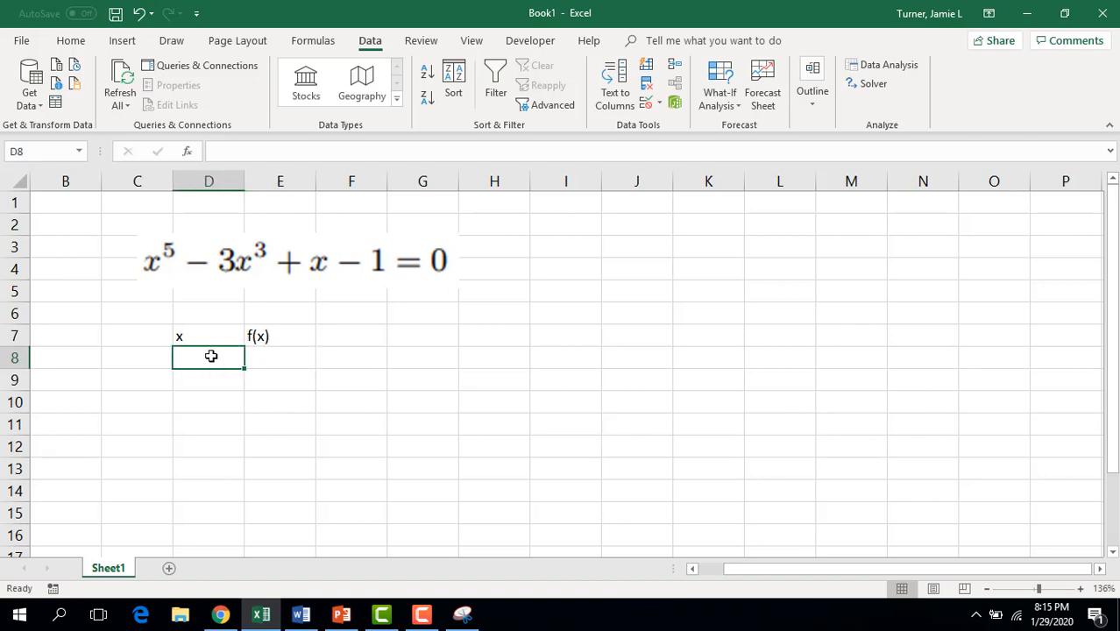
text(-1)
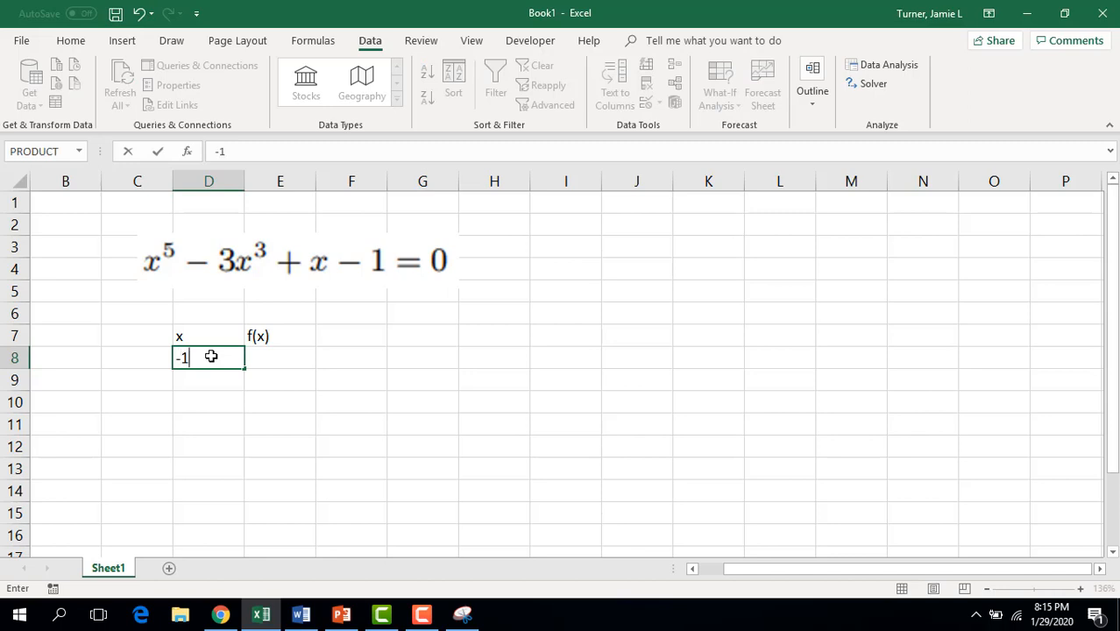
text(0)
key(Return)
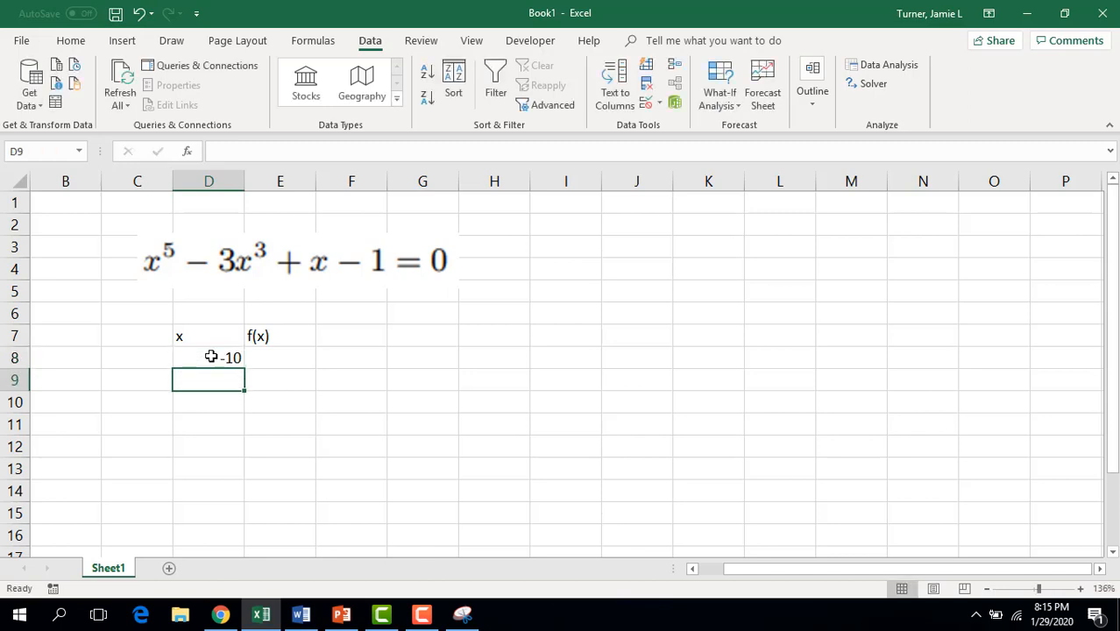
text(-9)
key(Return)
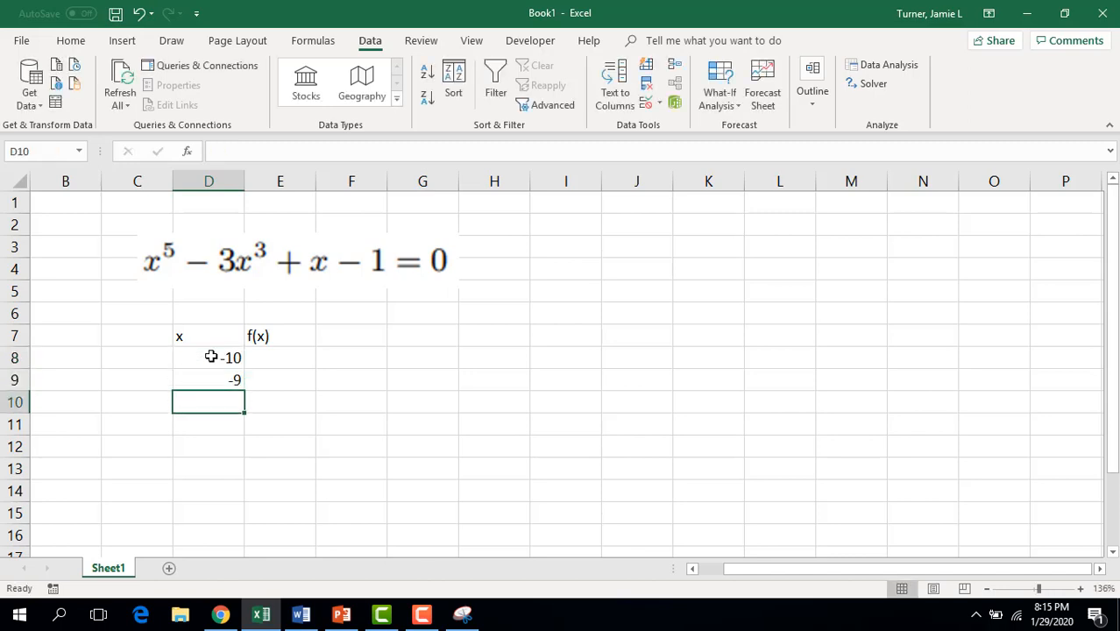
text(-8)
key(Return)
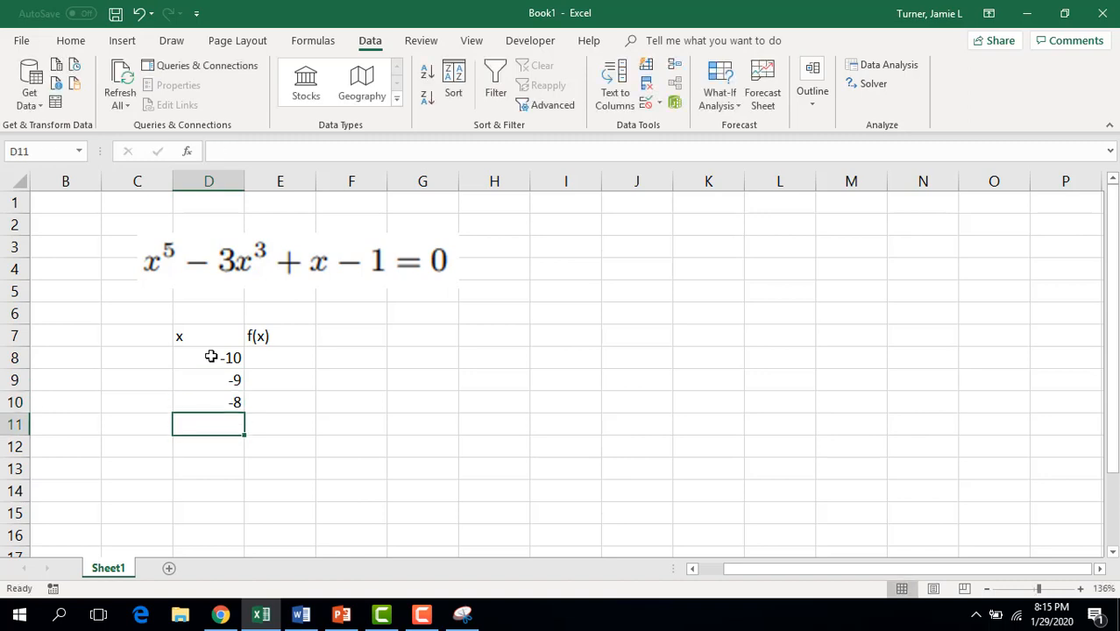
click(213, 358)
drag(213, 358, 237, 422)
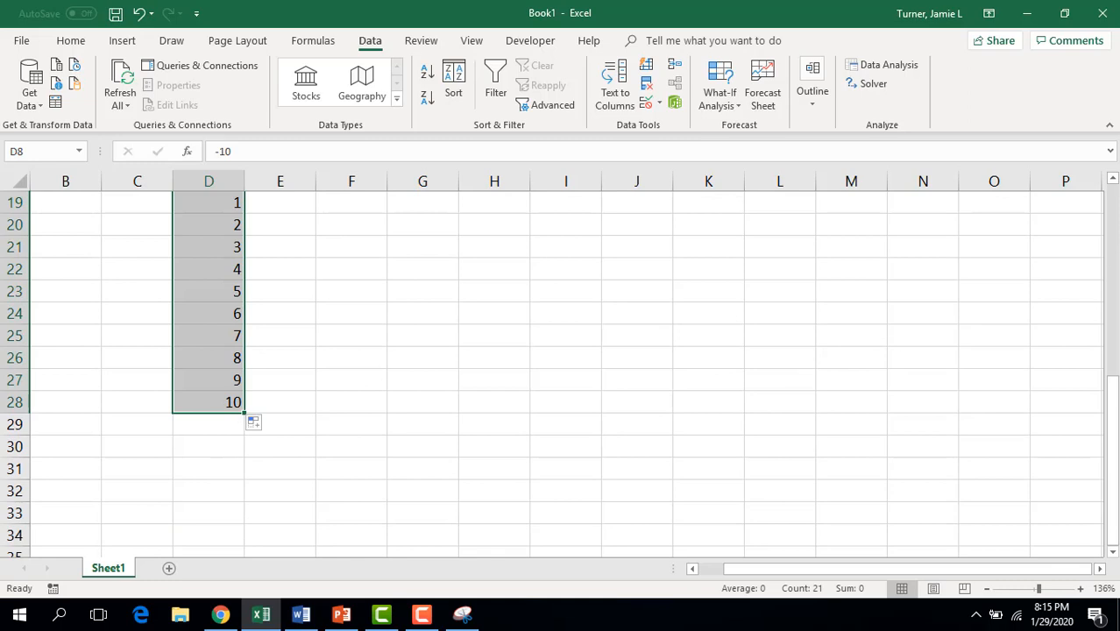
click(1115, 215)
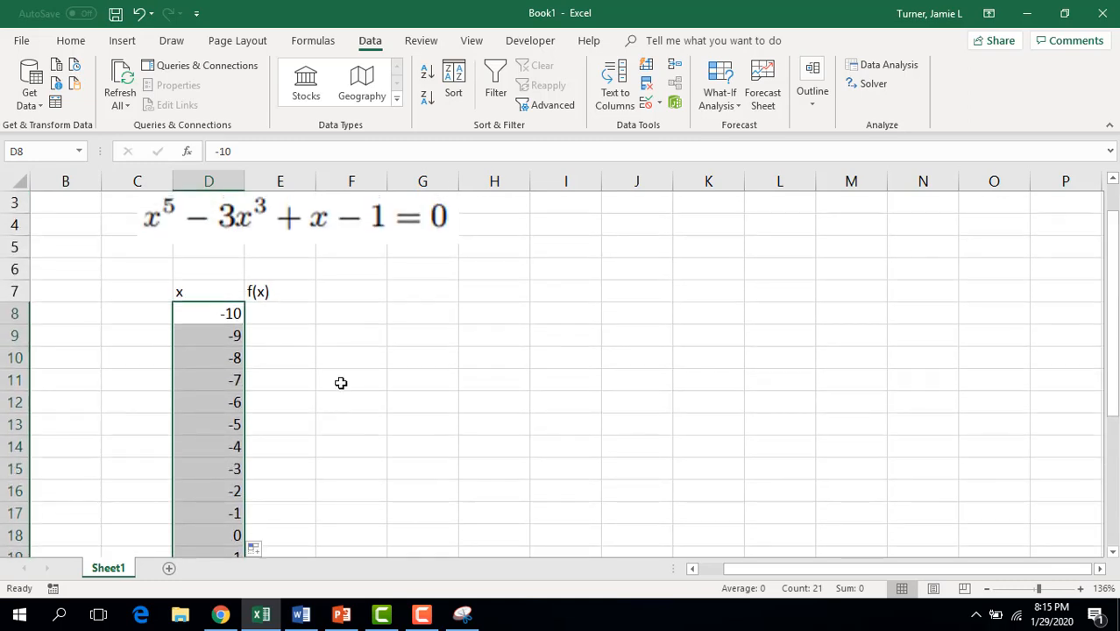
click(283, 314)
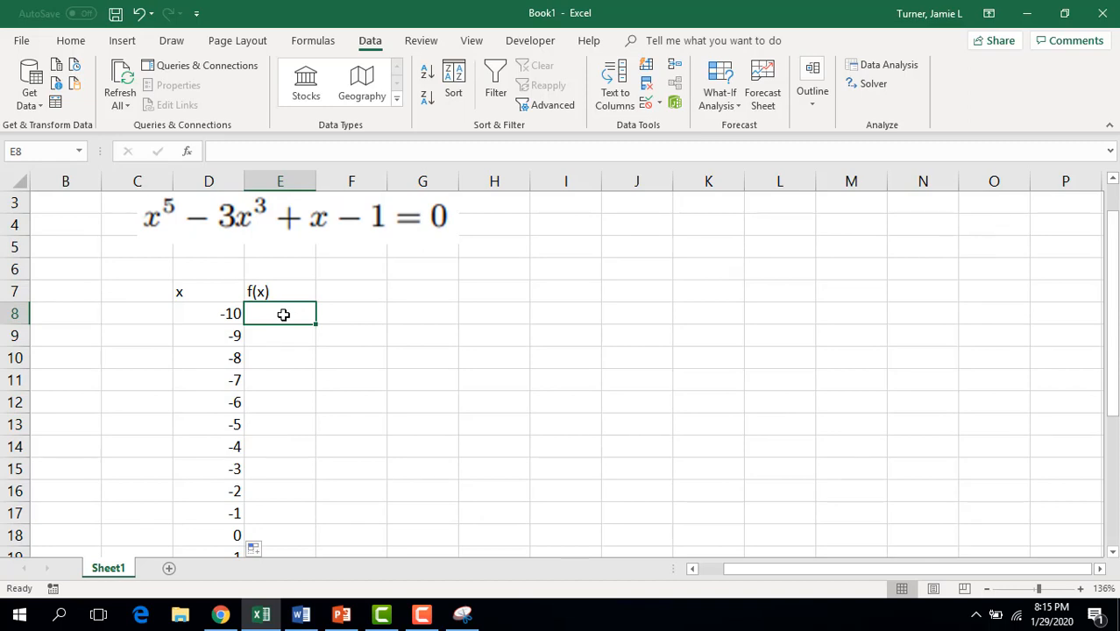
text(=)
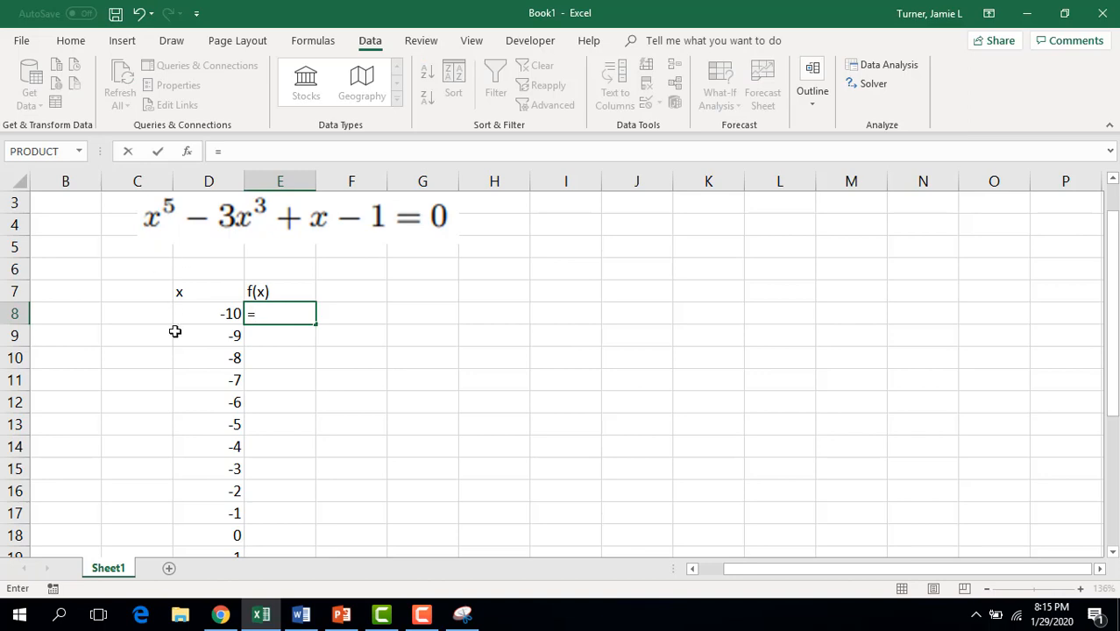
key(BackSpace)
click(295, 403)
scroll(294, 403, up, 2)
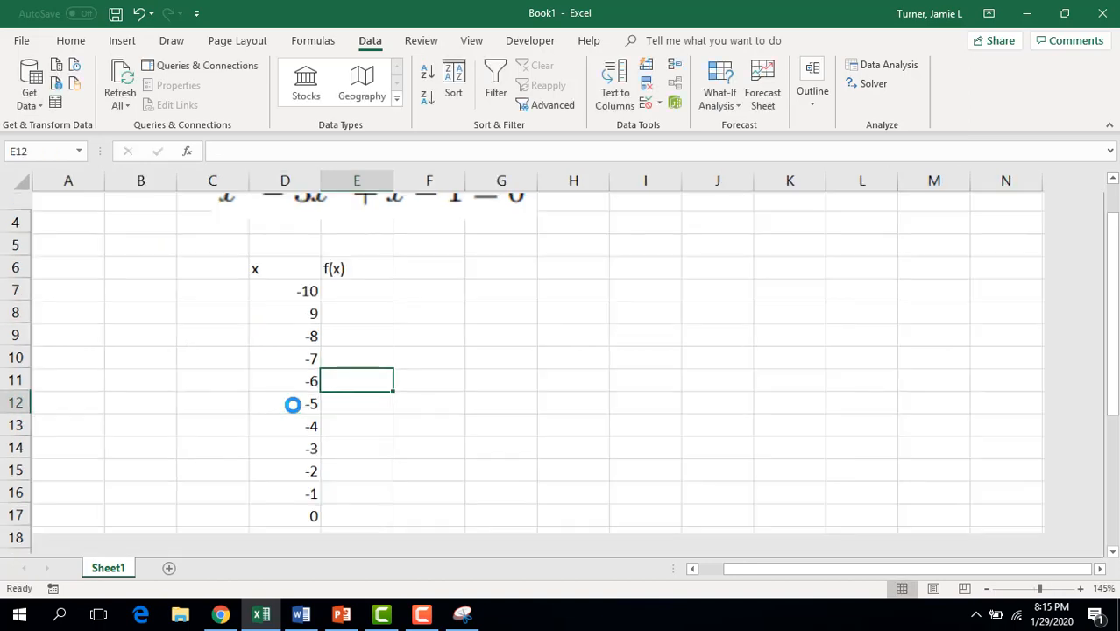
Enter the formula =D8^5-3*D8^3+D8-1 in E8 and fill it down the f(x) column to row 28
click(425, 286)
scroll(428, 298, up, 2)
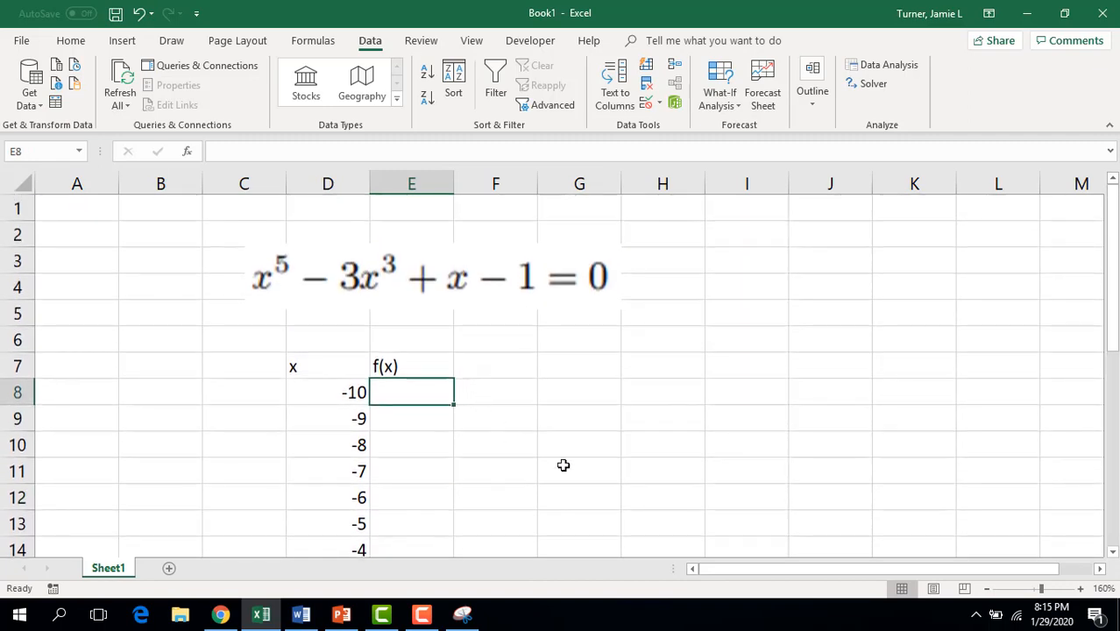
text(=)
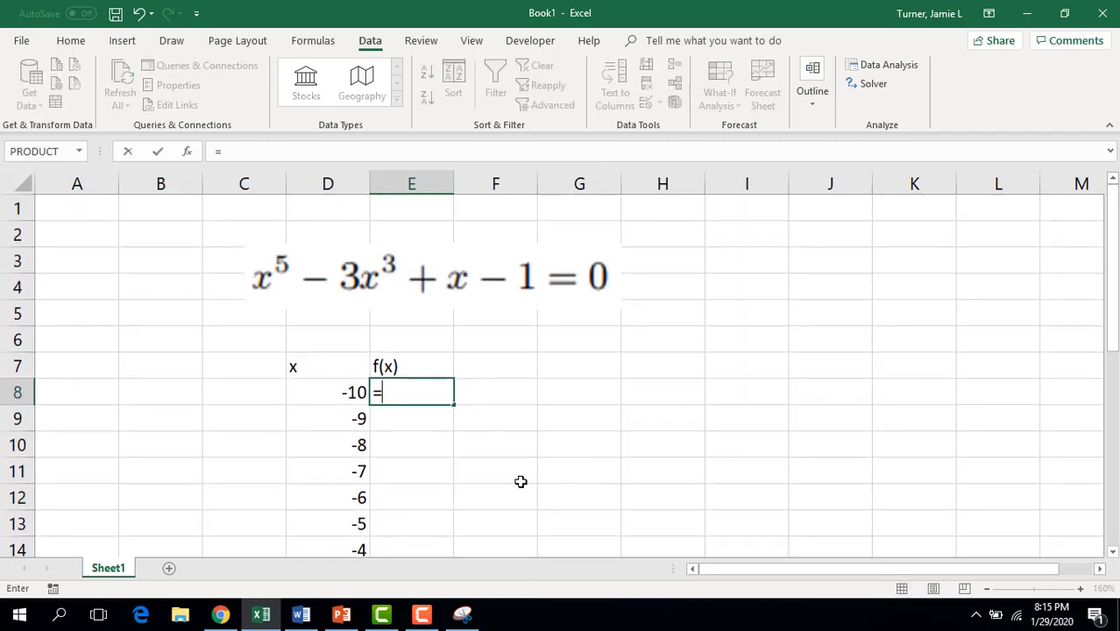
click(348, 393)
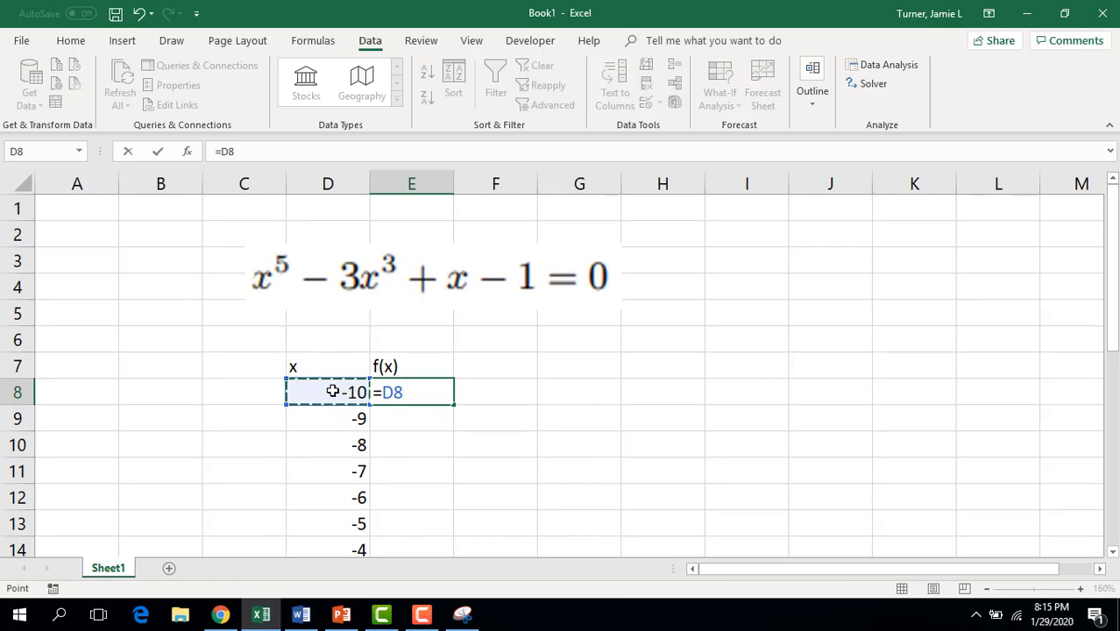
text(^5)
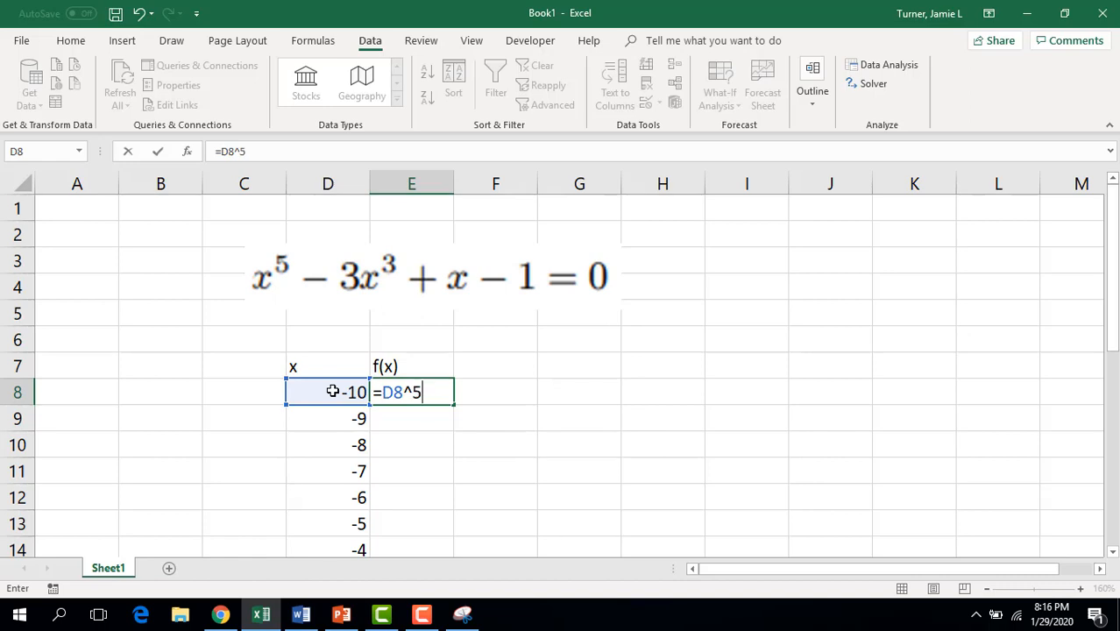
text(-3*)
click(333, 391)
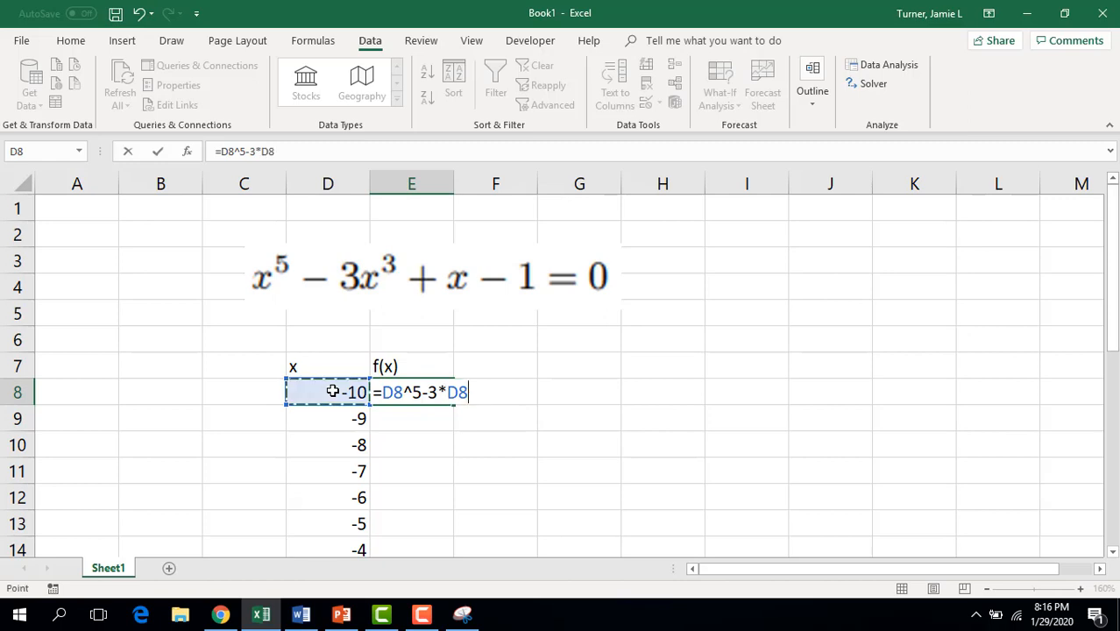
text(^)
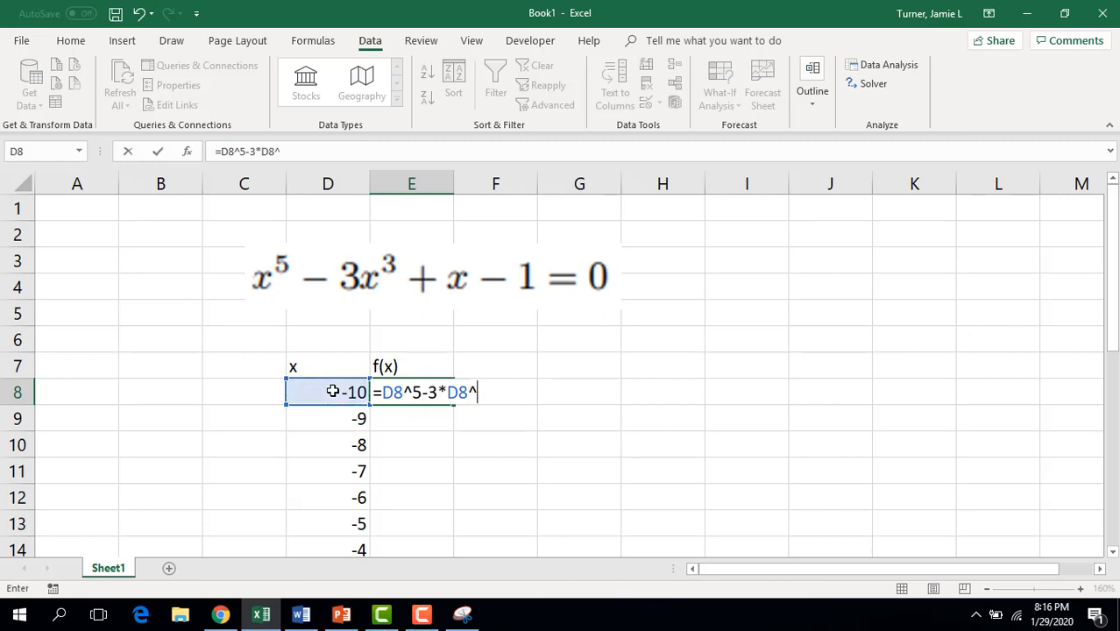
text(3+)
click(332, 392)
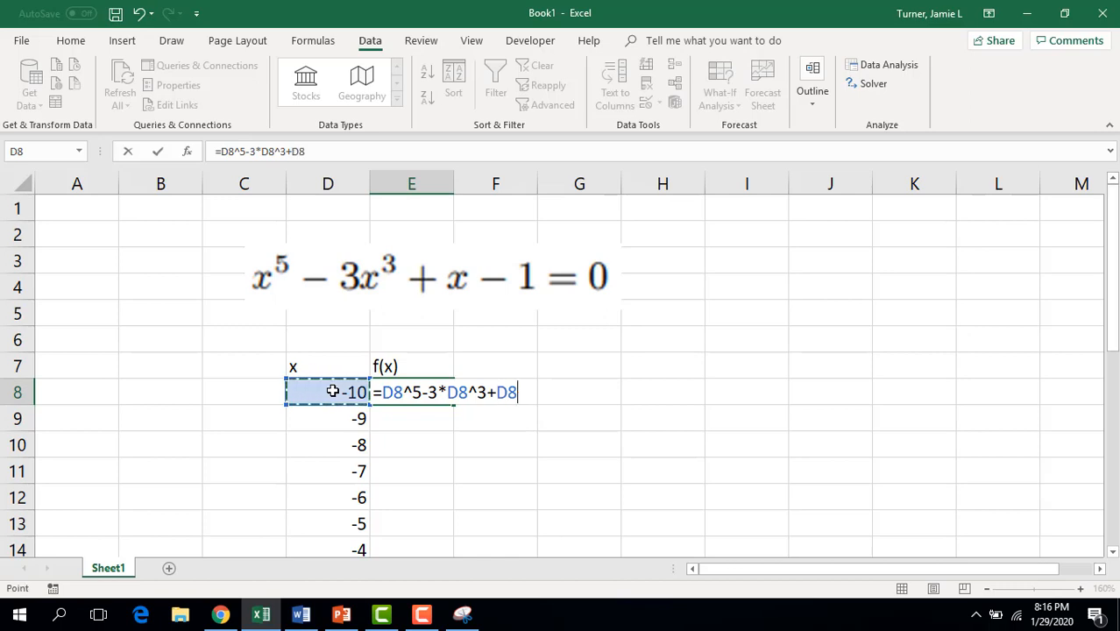
text(-1)
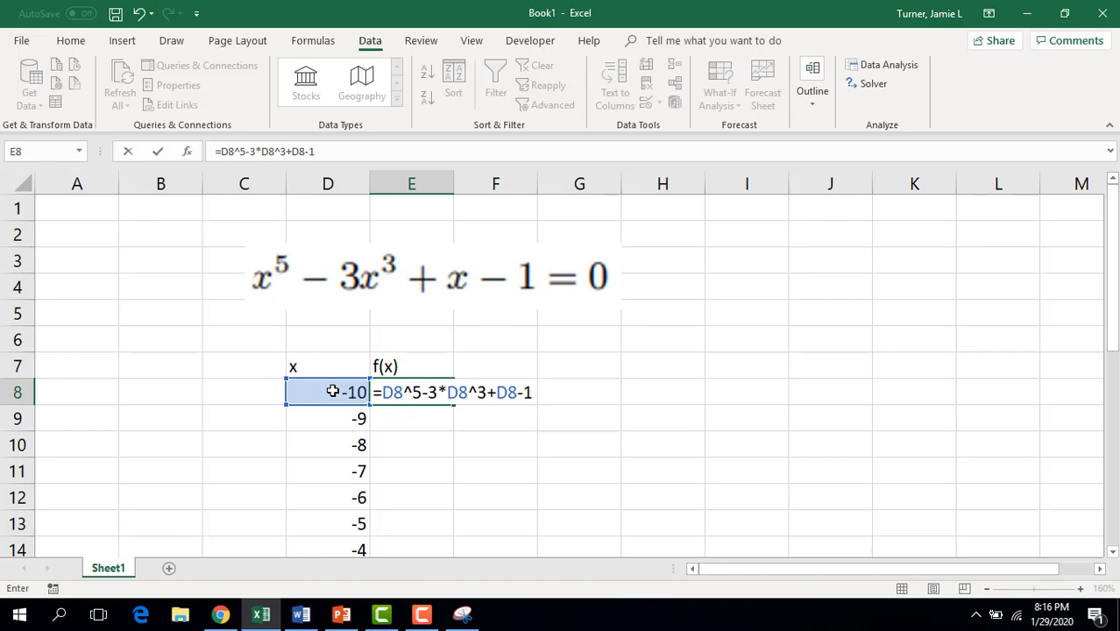
key(Return)
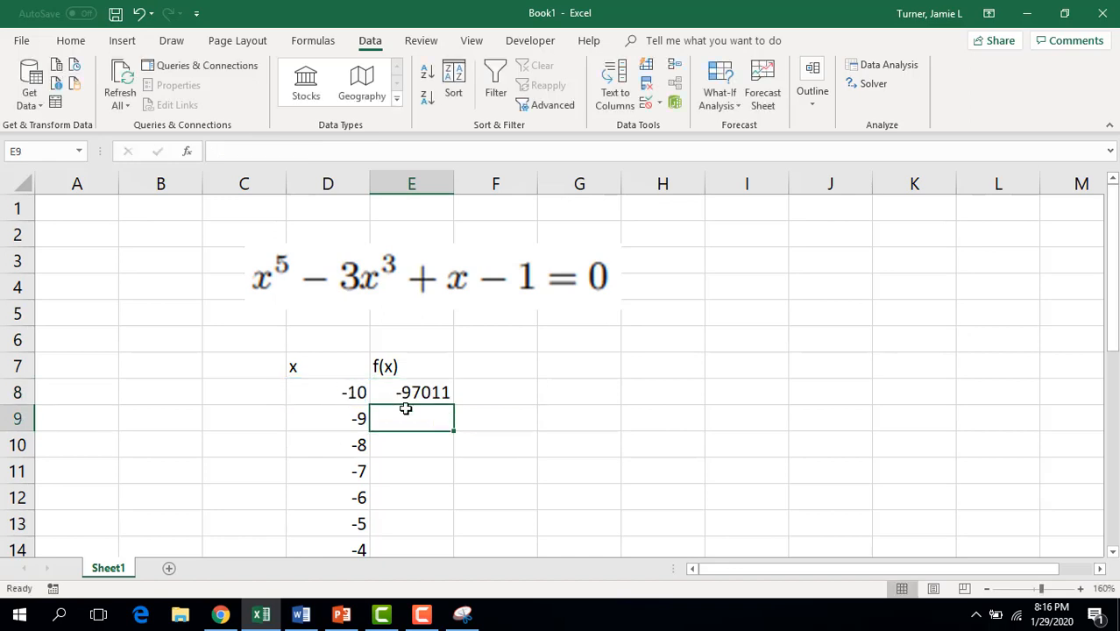
click(418, 393)
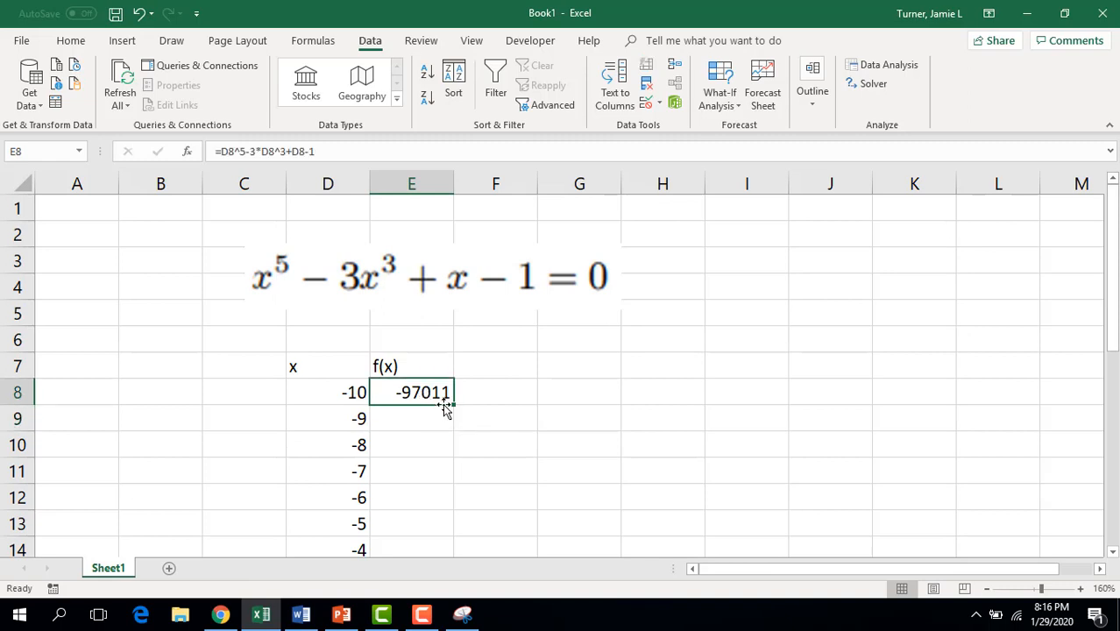
double_click(453, 405)
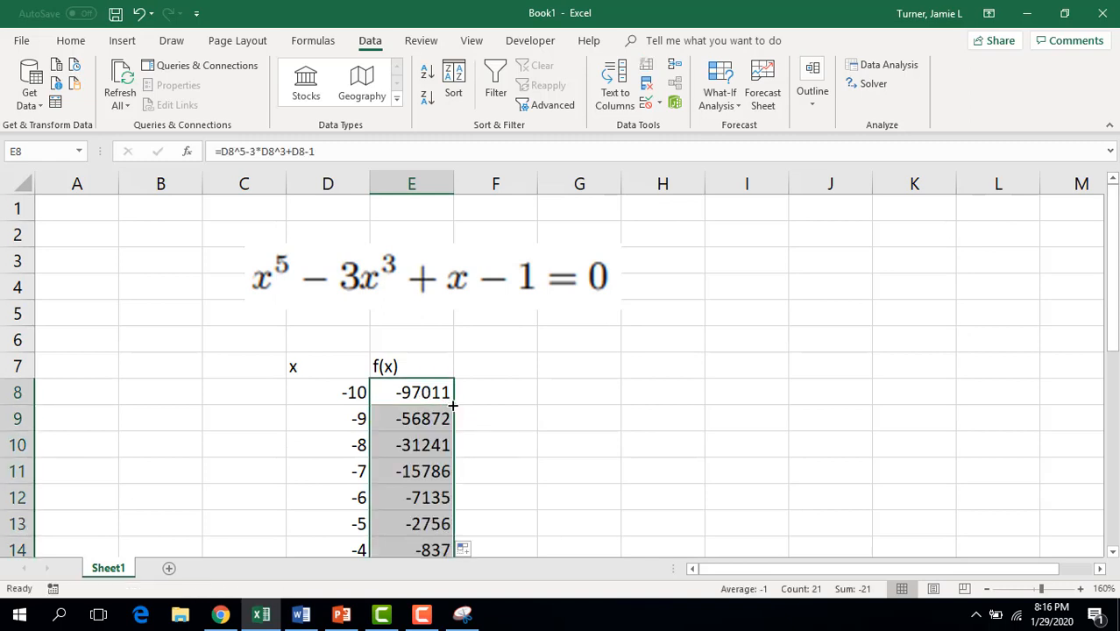
Insert a scatter chart with smooth lines and markers from the x and f(x) data, headers included, in D7:E28
click(349, 363)
drag(349, 362, 399, 367)
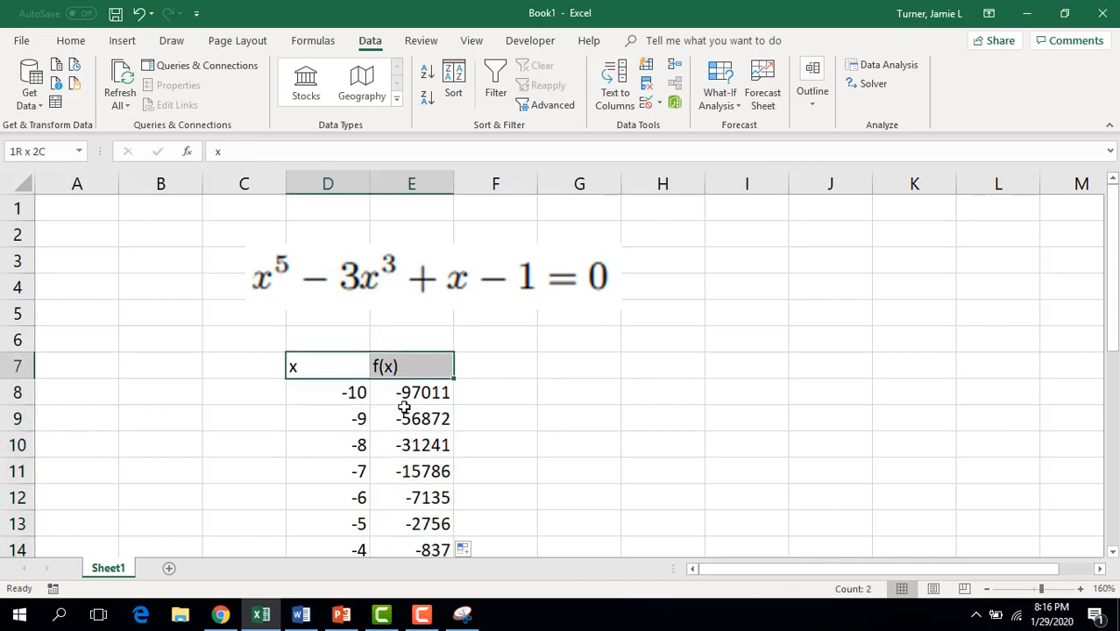
drag(404, 408, 438, 508)
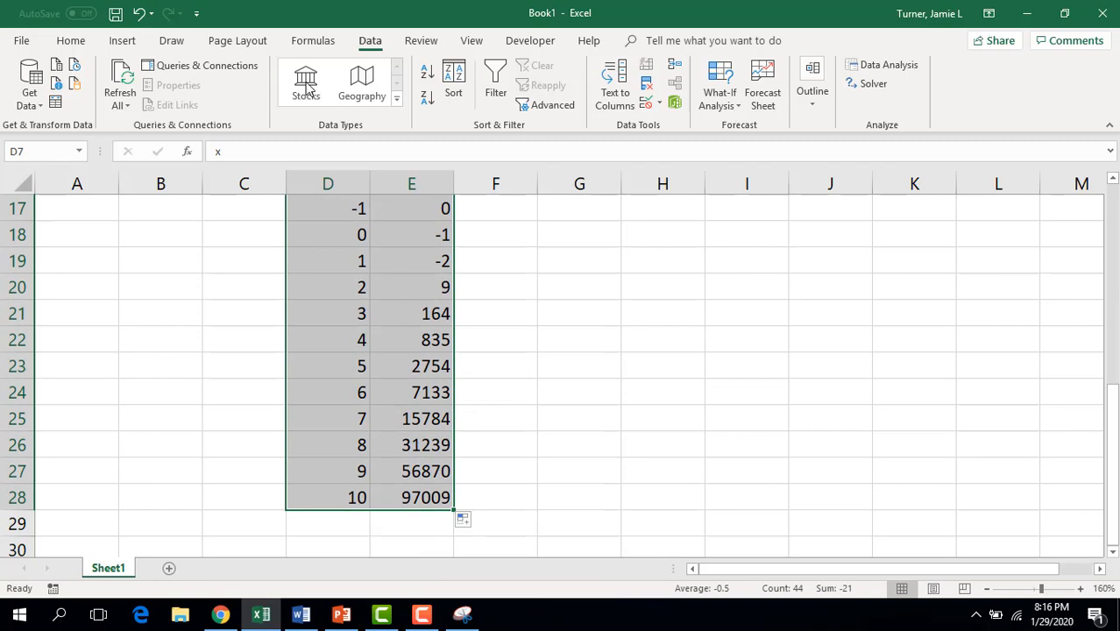
click(128, 41)
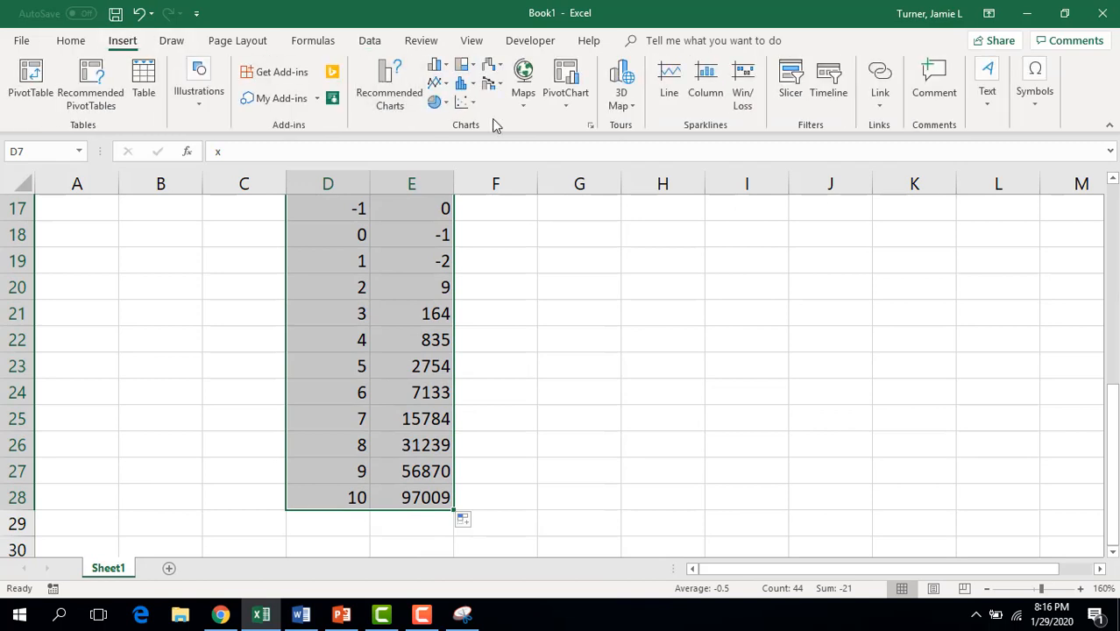
click(465, 102)
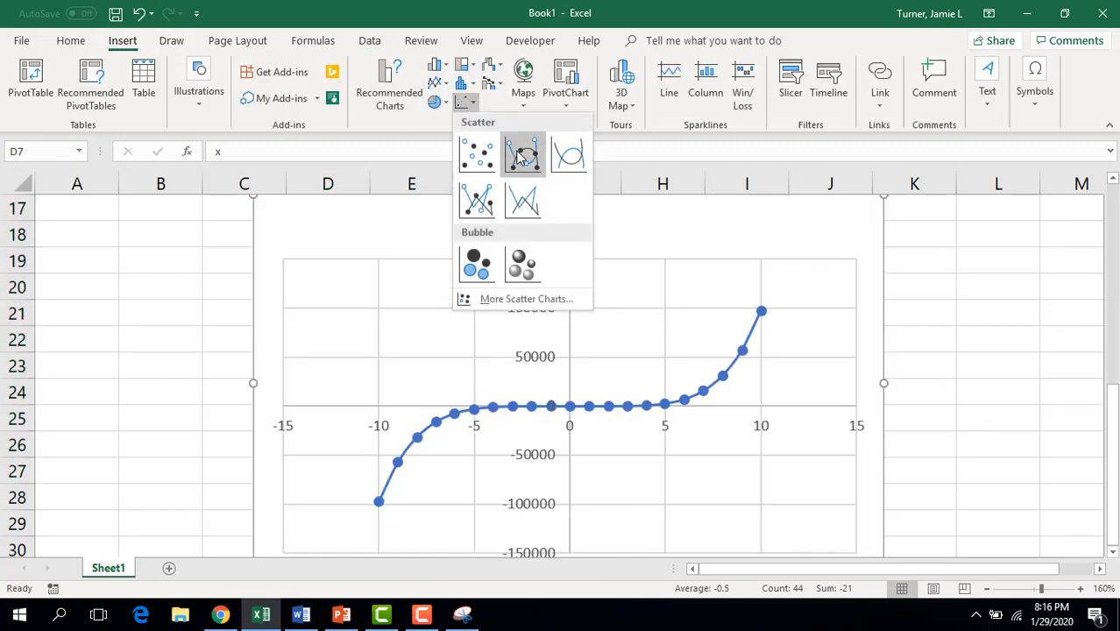
click(519, 155)
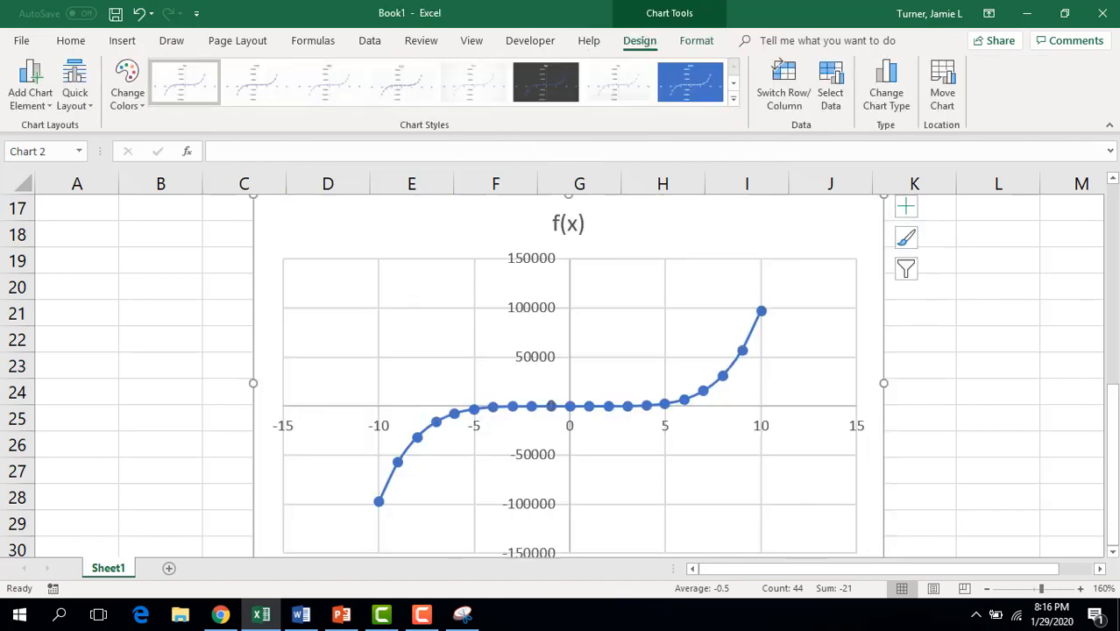
Move the f(x) chart up the sheet so its top edge sits at row 7, spanning columns D to K
drag(1114, 377, 1114, 337)
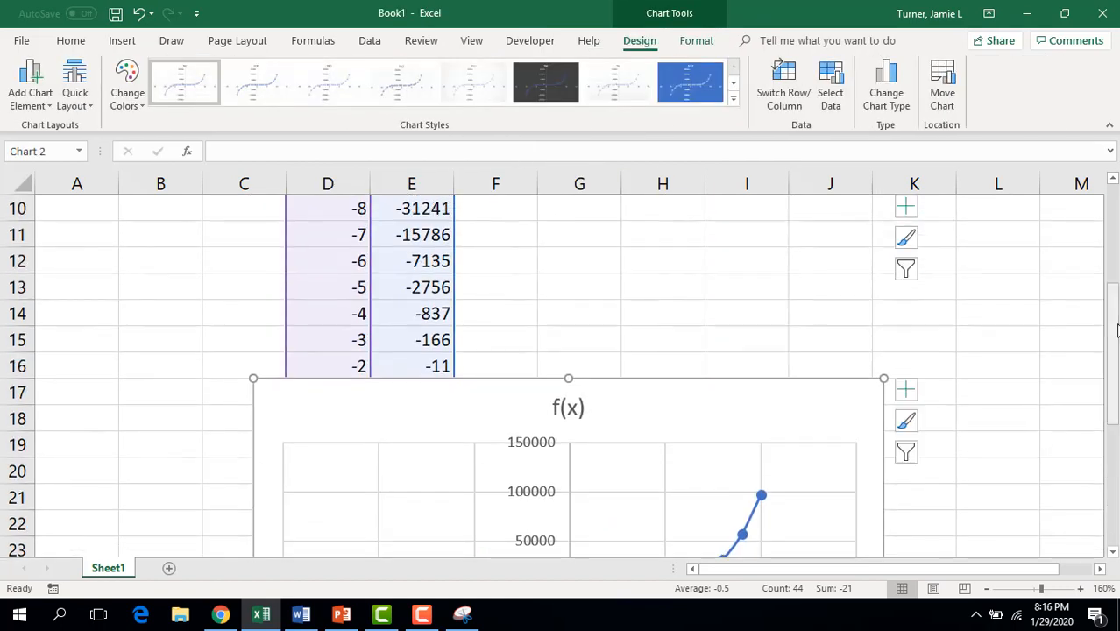
drag(372, 351, 430, 334)
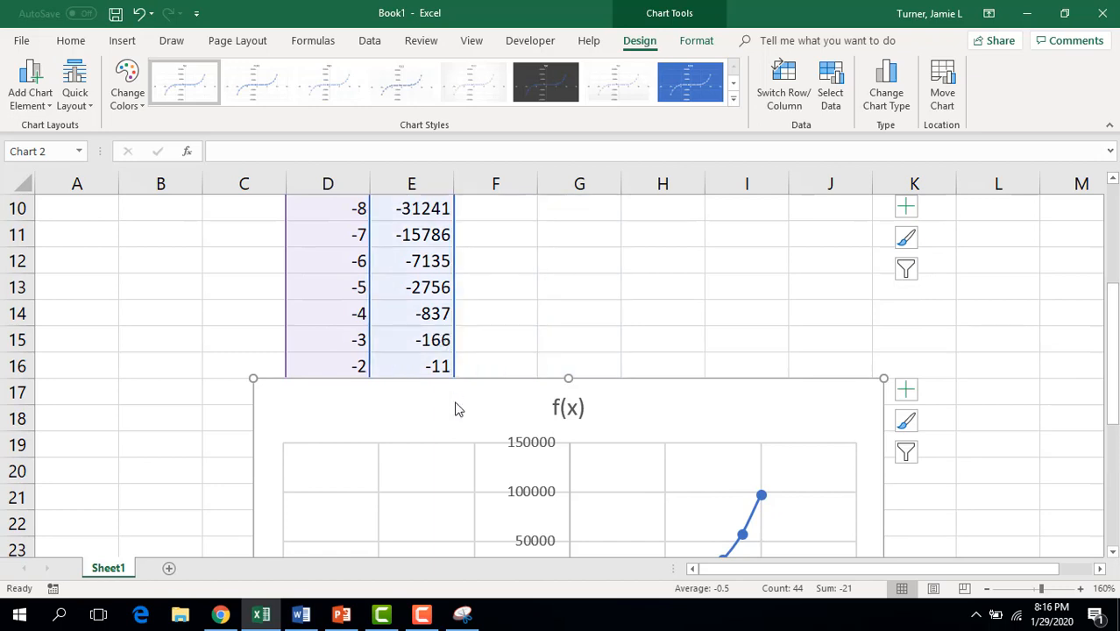
drag(346, 401, 564, 271)
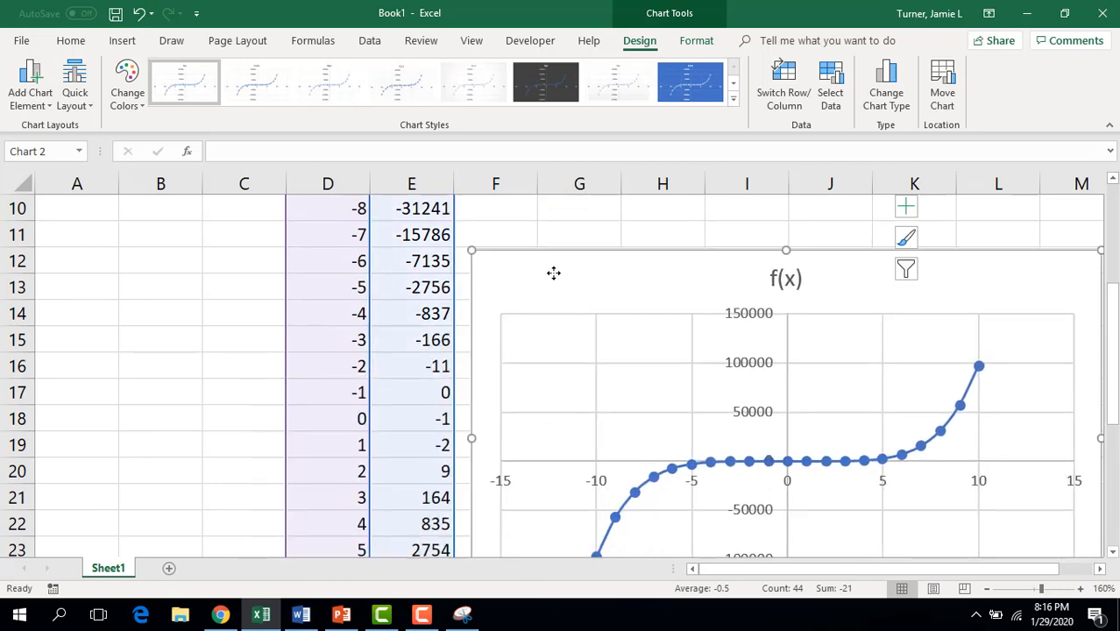
drag(1113, 315, 1113, 272)
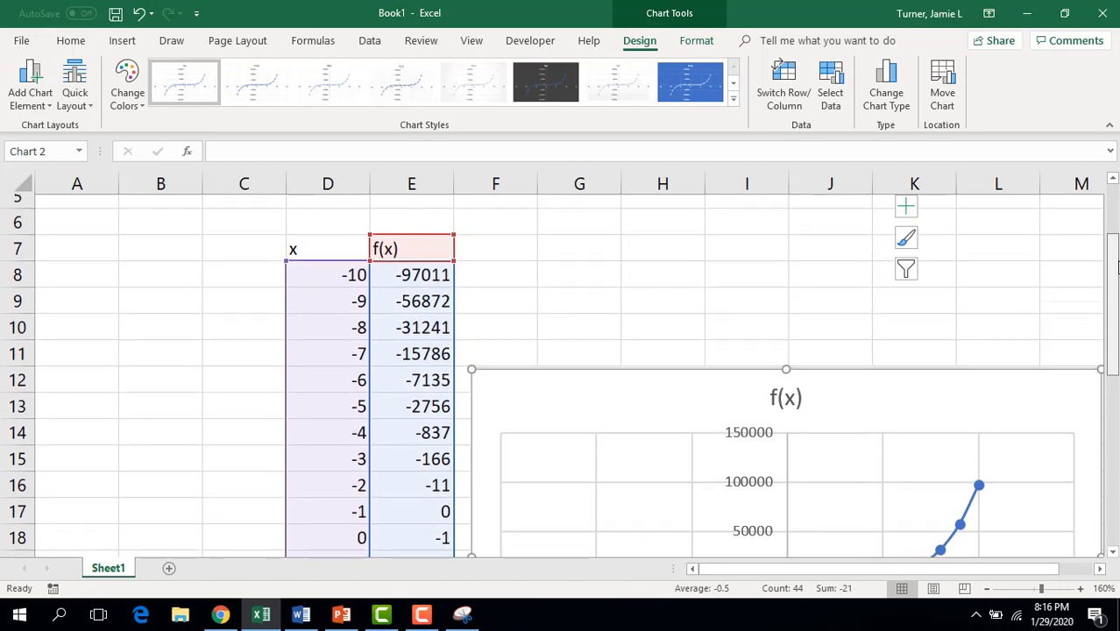
drag(661, 418, 504, 278)
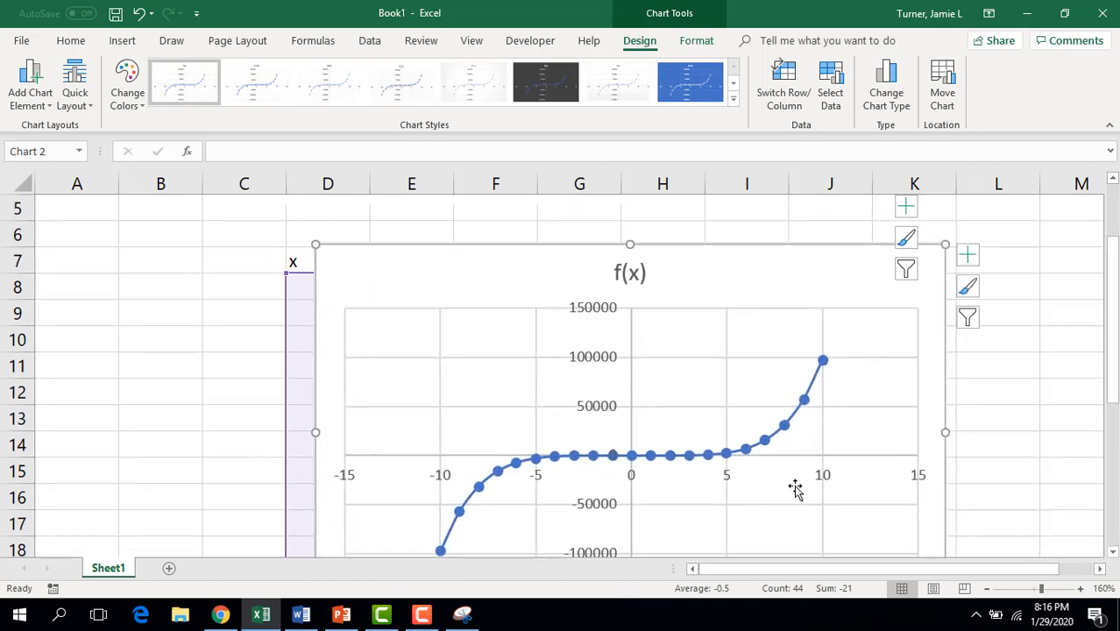
Add a polynomial trendline of order 5 to the f(x) series in the chart
click(744, 451)
right_click(747, 455)
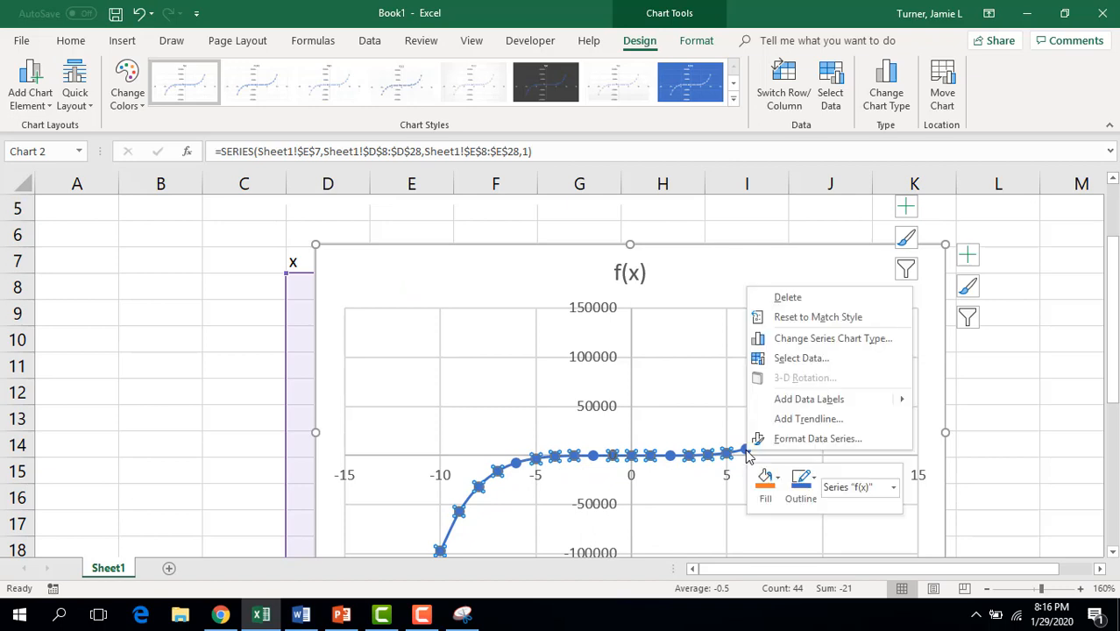
click(799, 419)
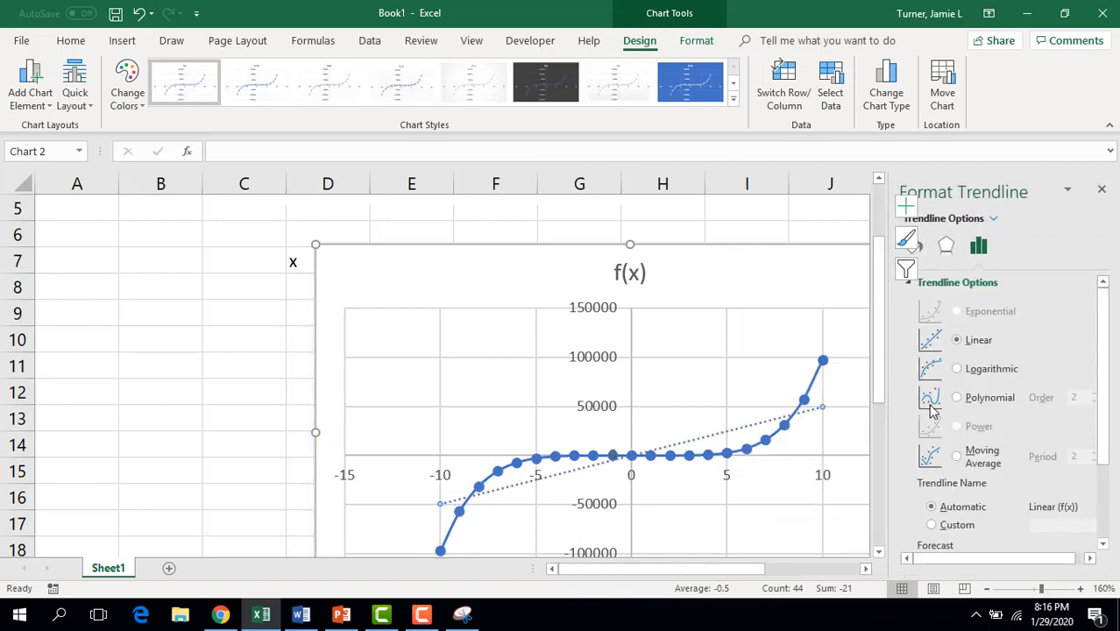
click(959, 399)
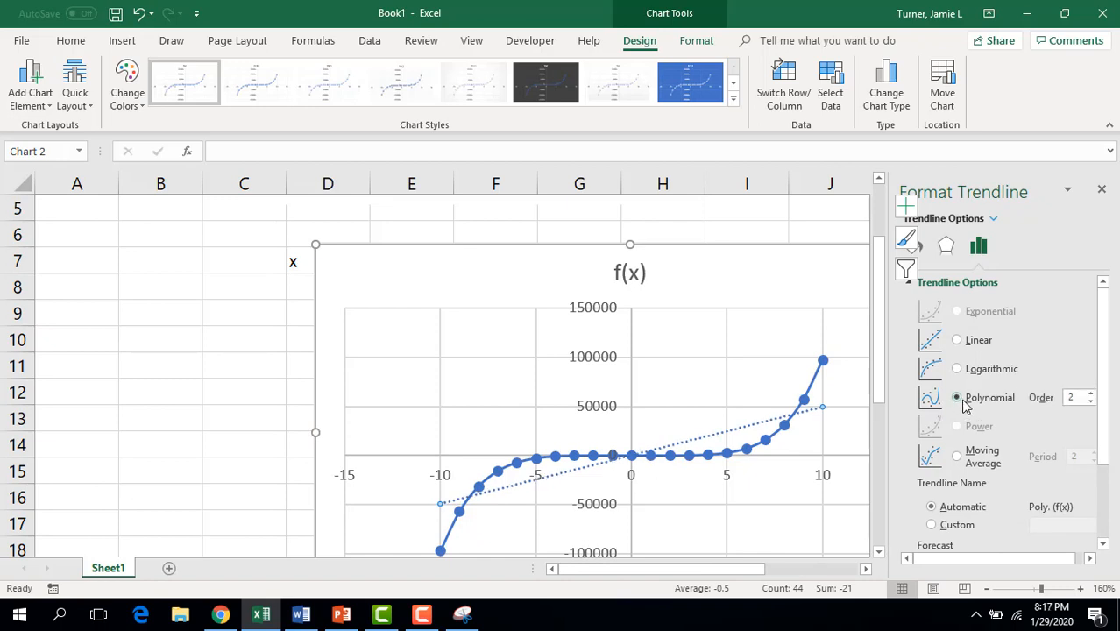
click(1092, 395)
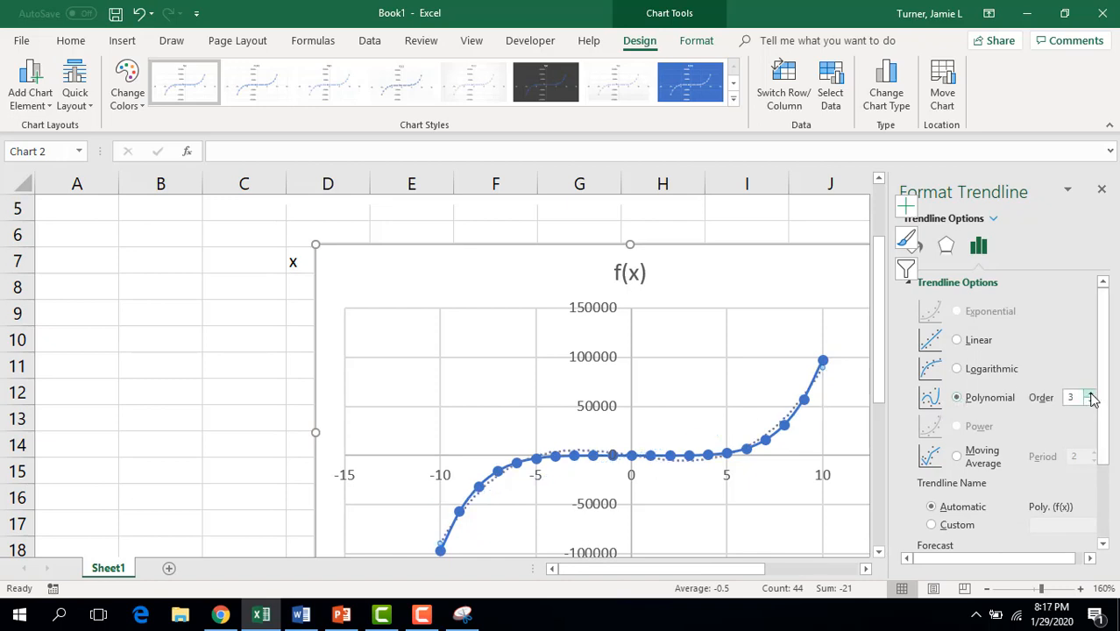
click(1092, 395)
Show the trendline's equation and R-squared value on the chart, and move their label above the plot area, left of the title
drag(1103, 403, 1119, 498)
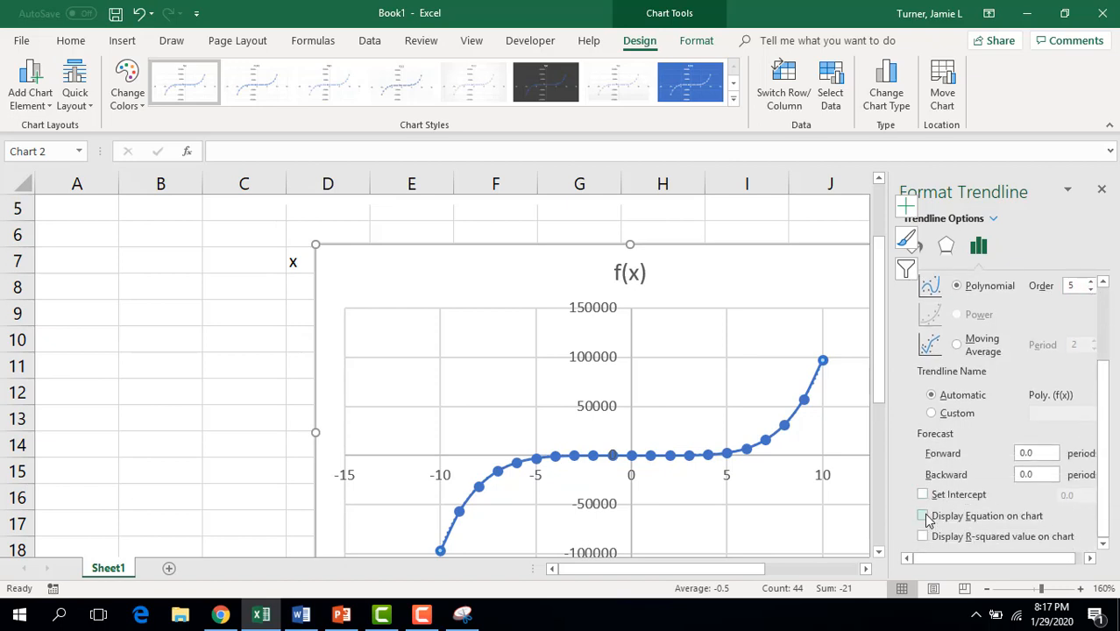
click(923, 516)
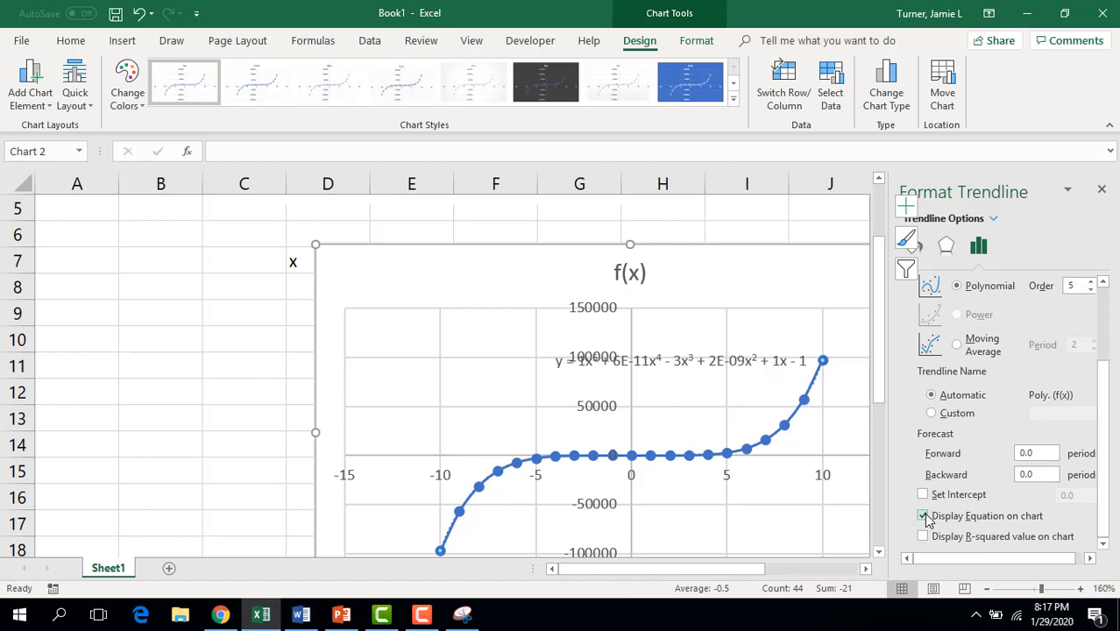
click(923, 537)
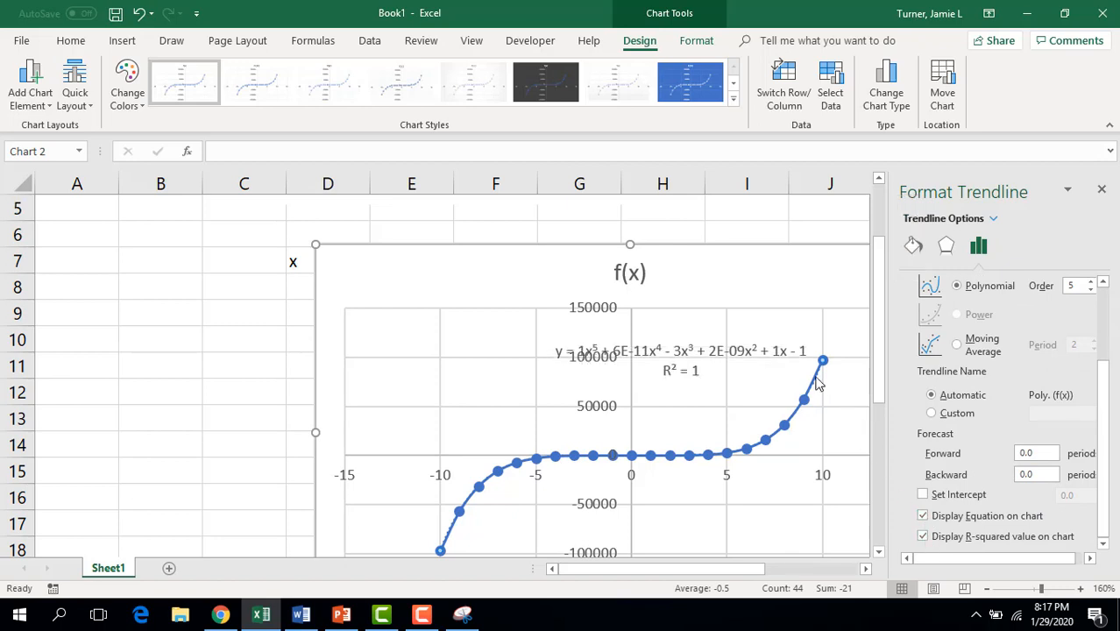
click(755, 351)
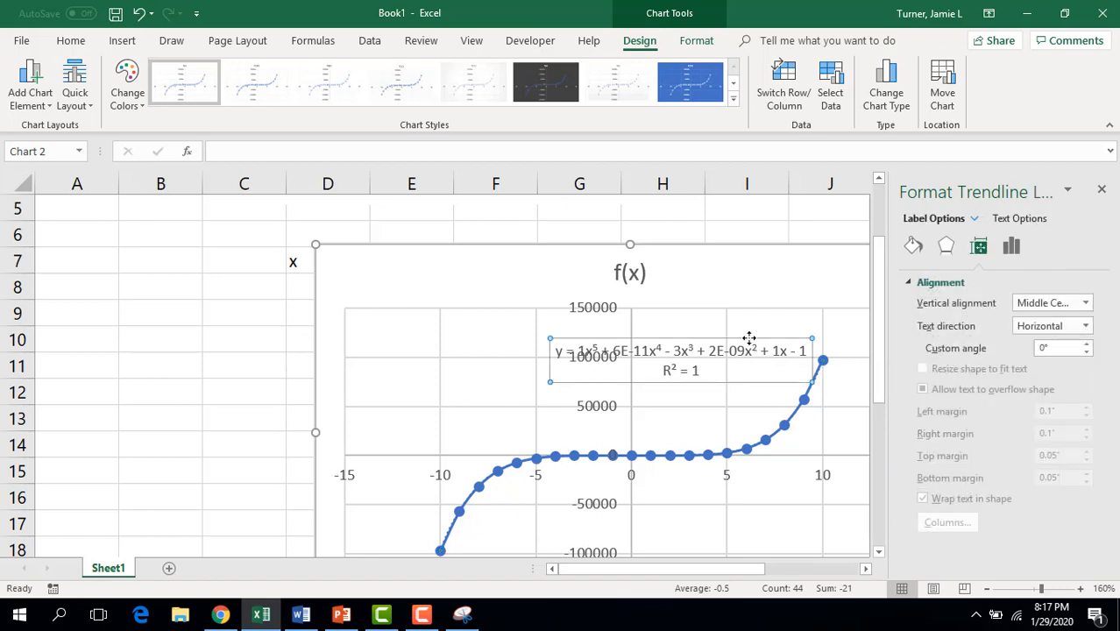
drag(750, 336, 545, 268)
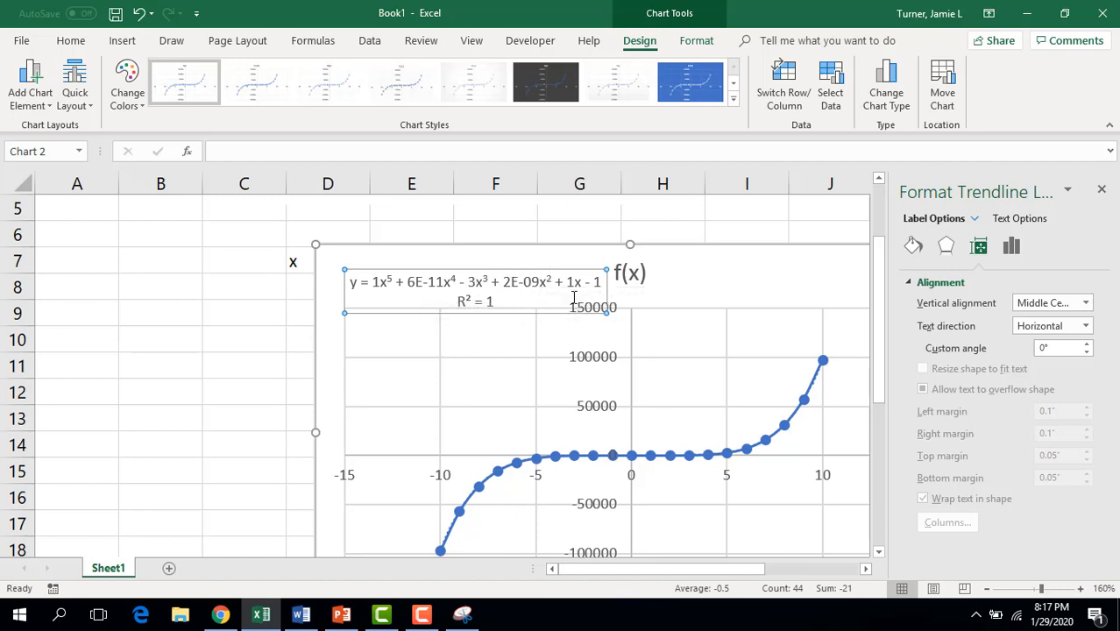
click(537, 218)
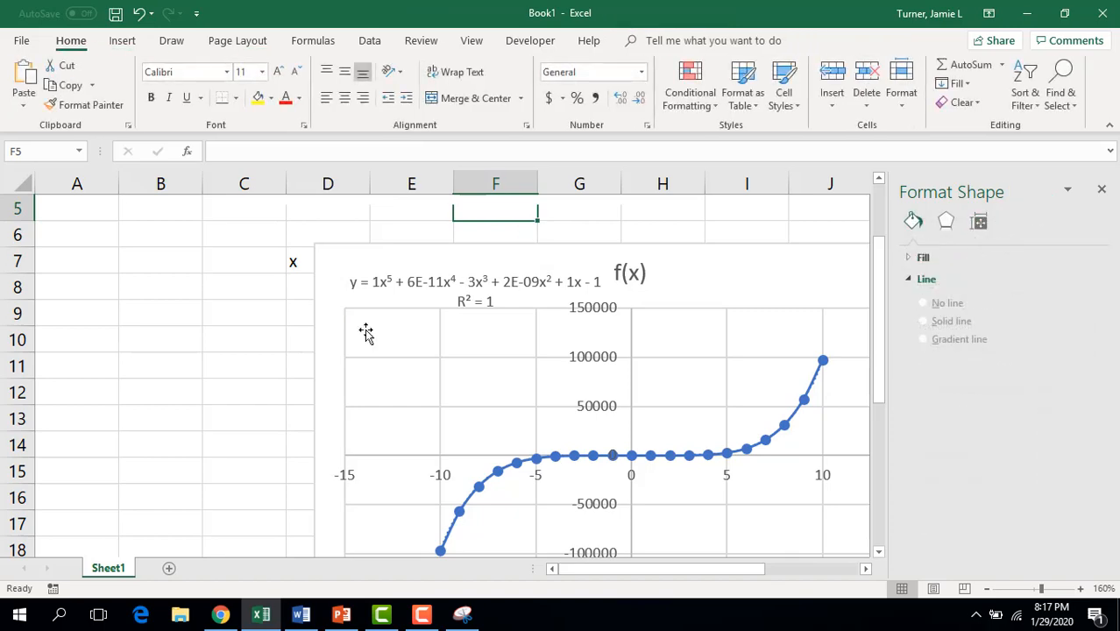
Close the formatting pane and narrow the chart so its left edge sits in column F, clear of the x and f(x) table
click(334, 365)
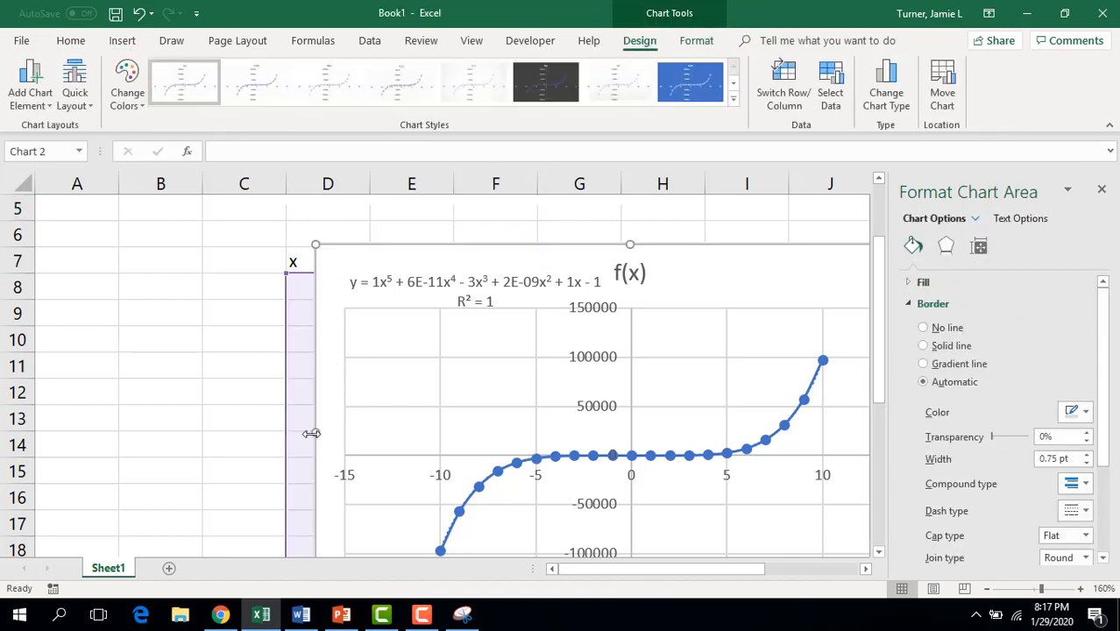
drag(316, 433, 540, 430)
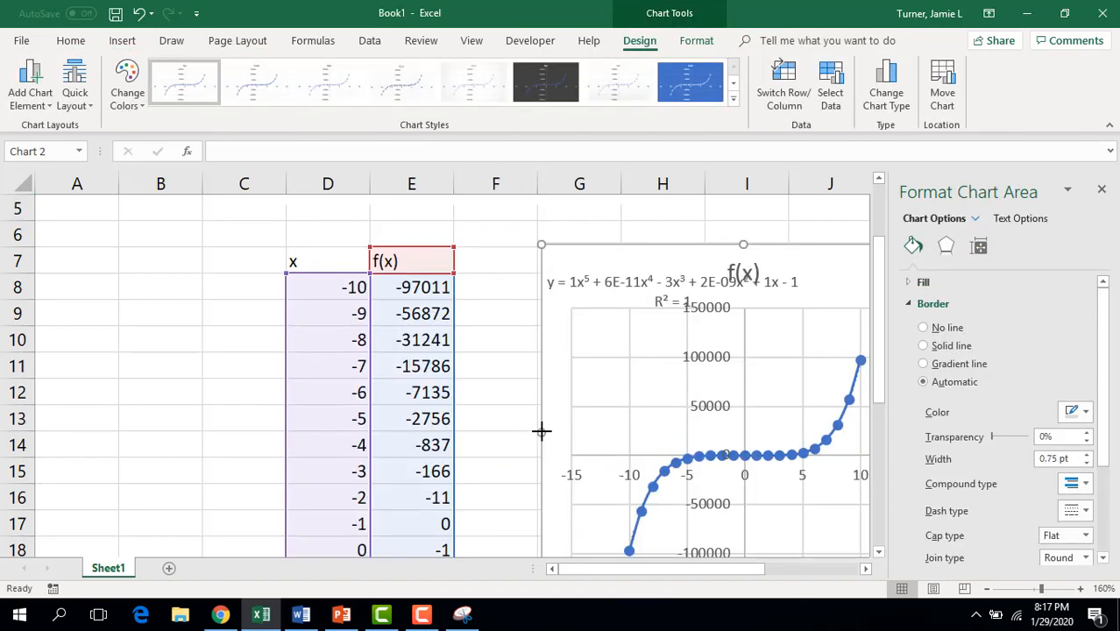
click(474, 389)
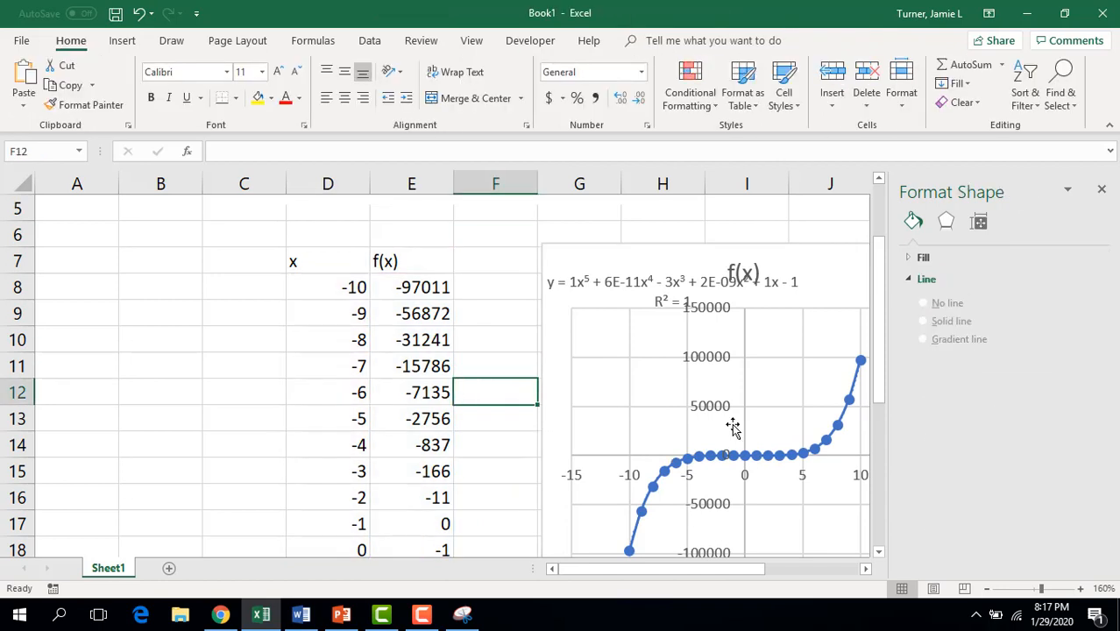
click(1102, 190)
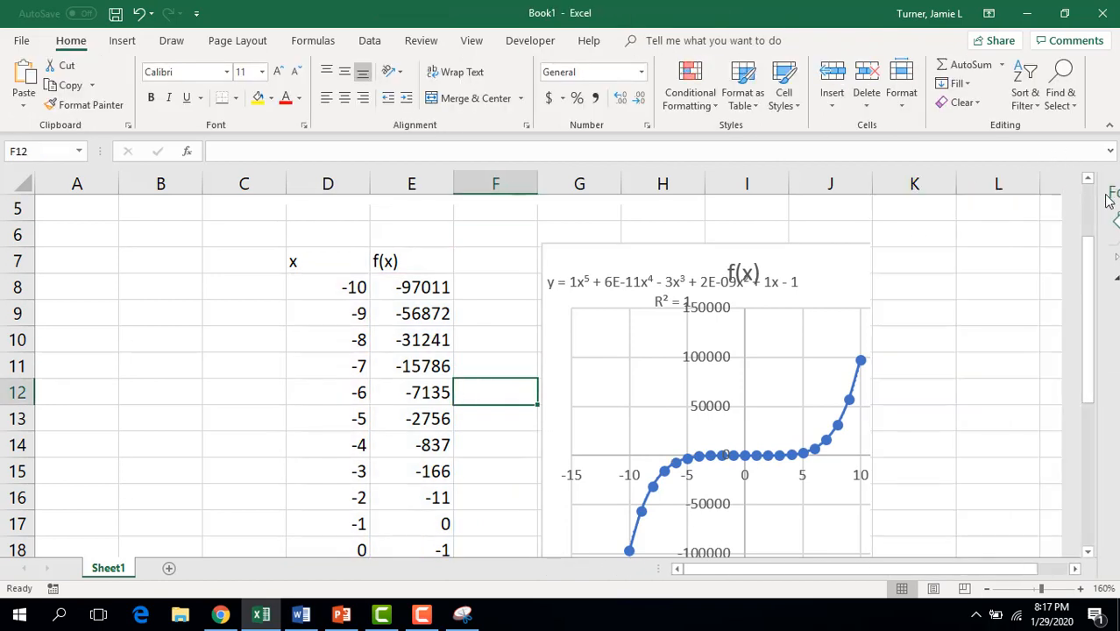
click(547, 421)
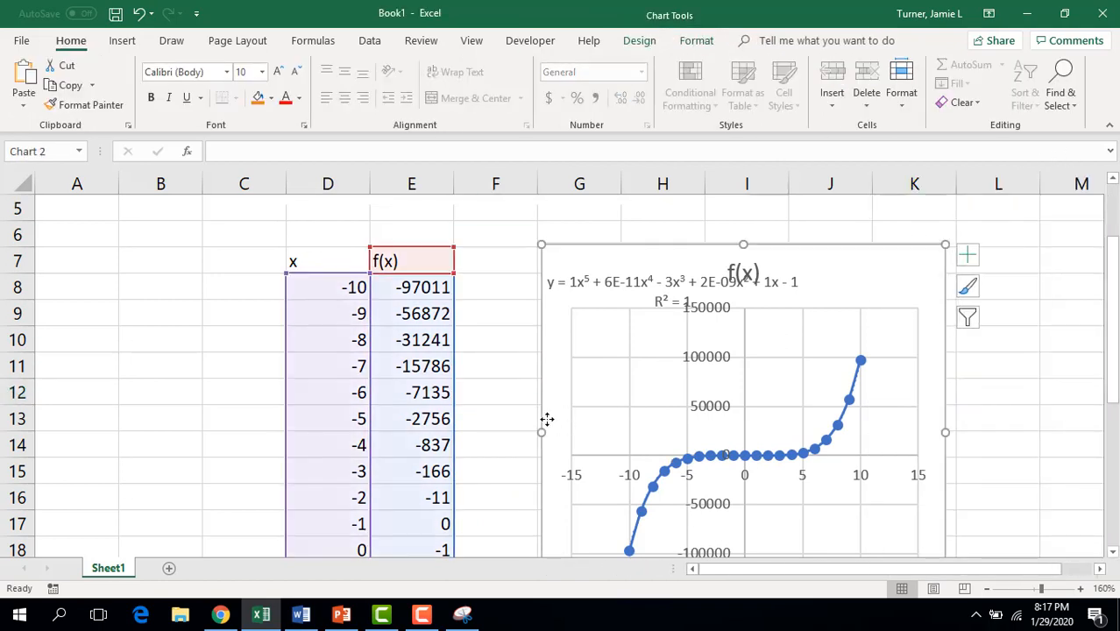
drag(532, 436, 491, 431)
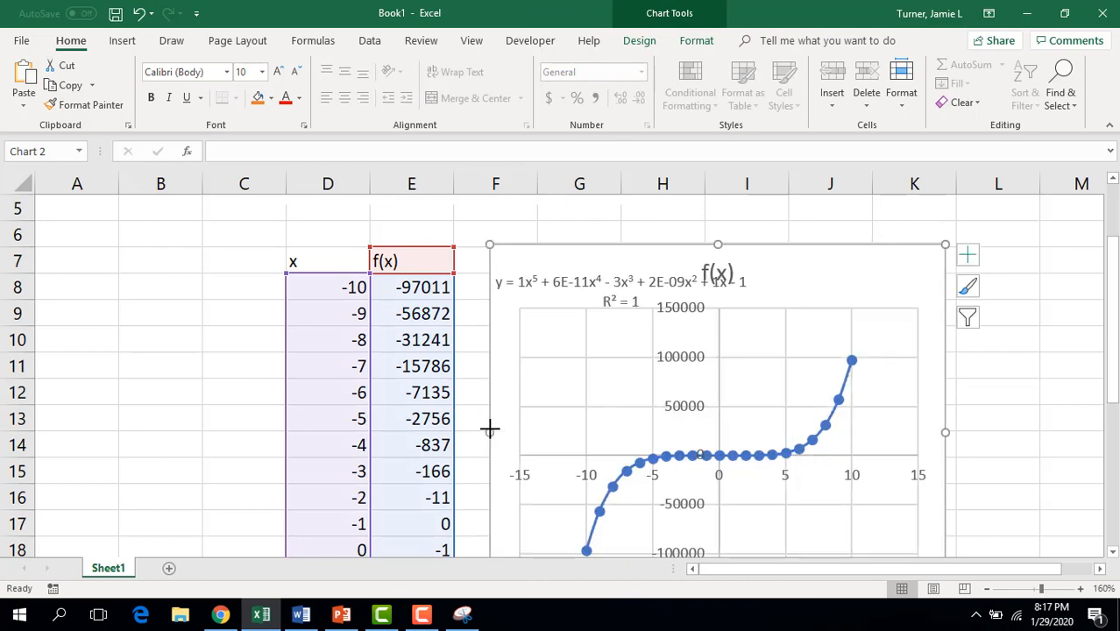
click(470, 239)
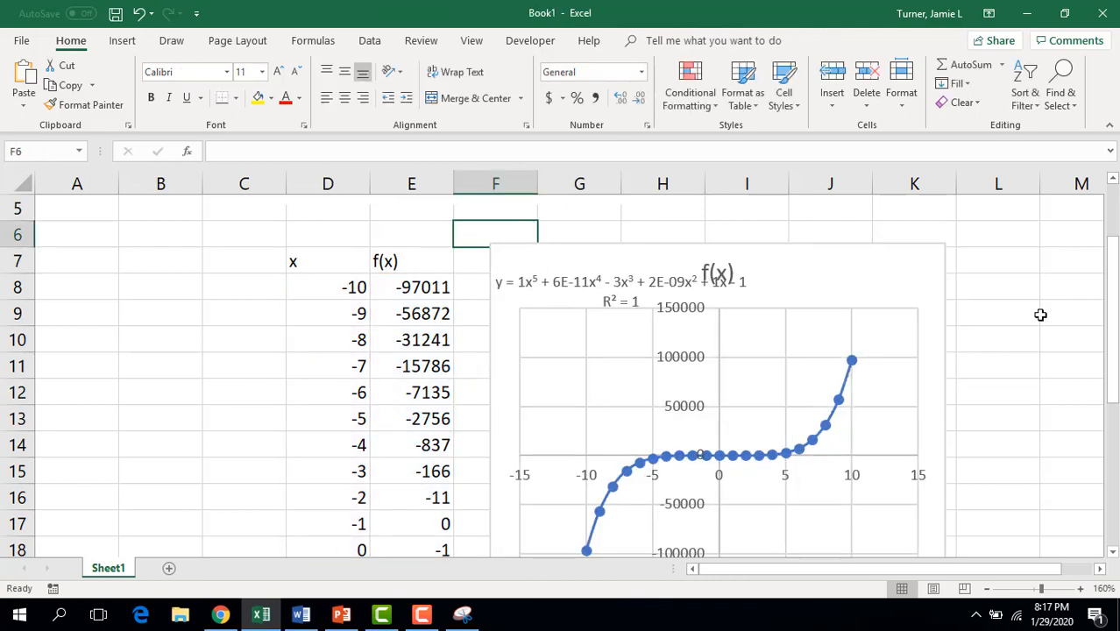
Shrink the chart slightly and place it below the equation image, with its top edge in row 8 and its left edge in column F
drag(1111, 339, 1112, 298)
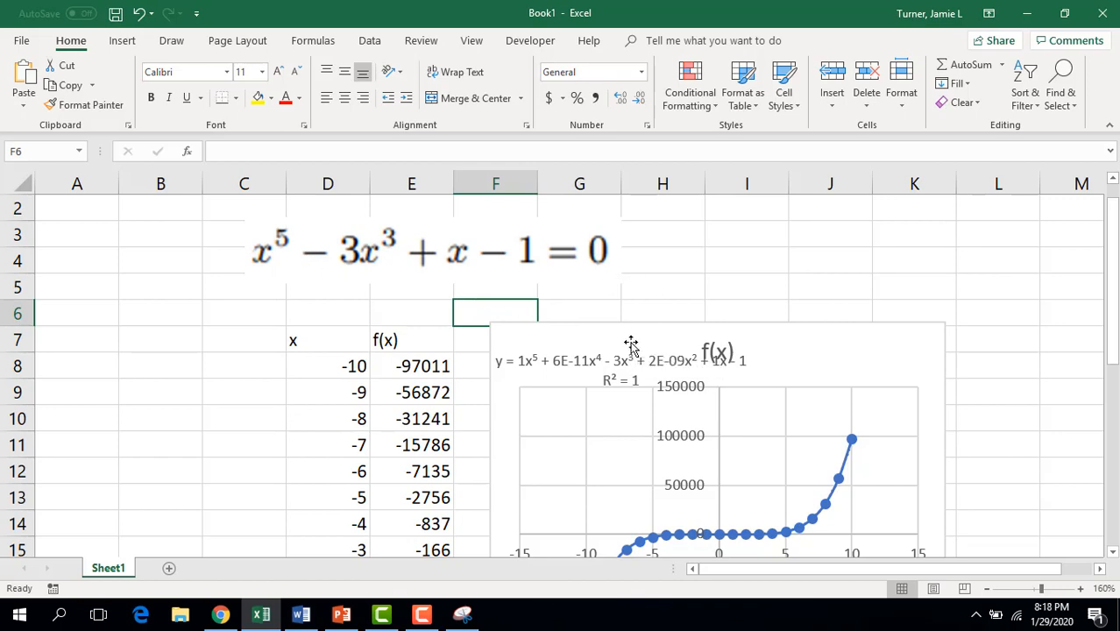
drag(633, 349, 626, 242)
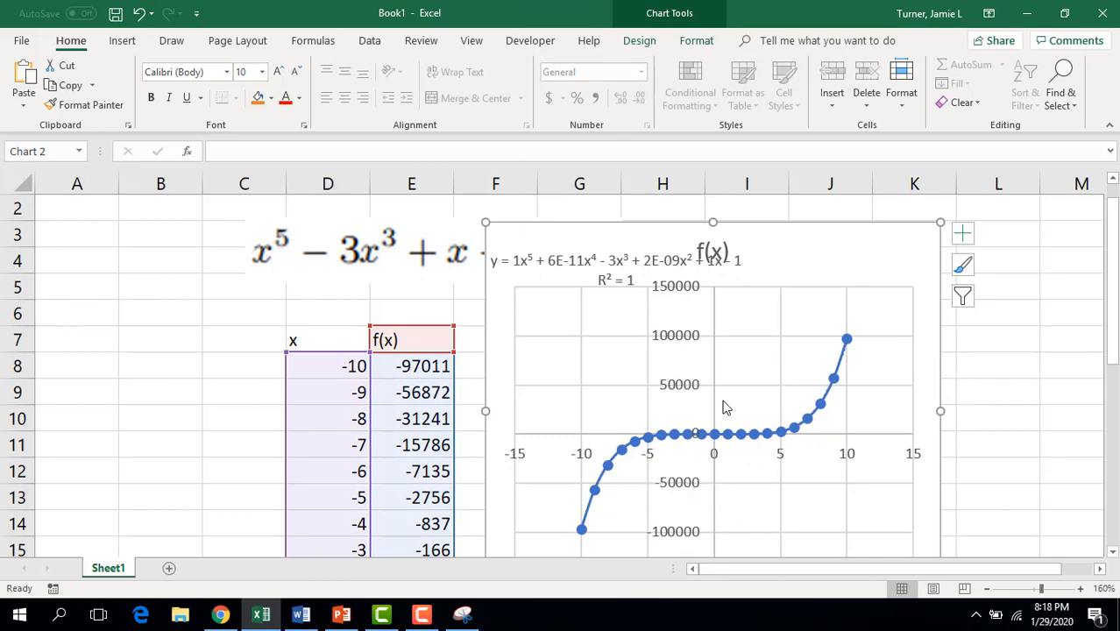
drag(797, 263, 799, 279)
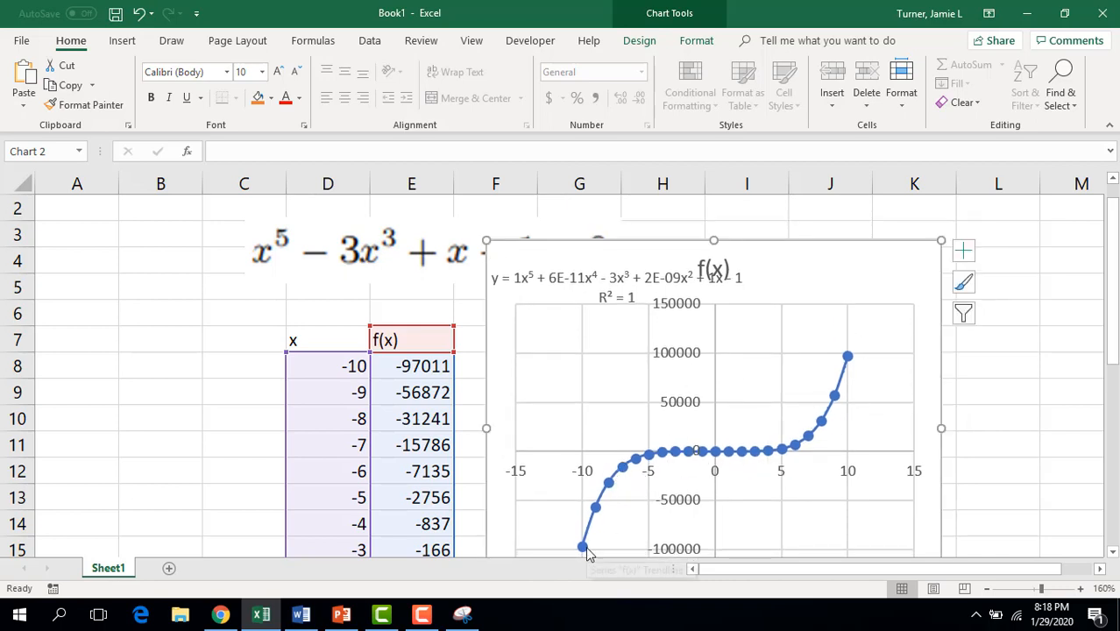
mouse_move(796, 279)
mouse_down()
mouse_move(787, 413)
mouse_move(799, 317)
mouse_up()
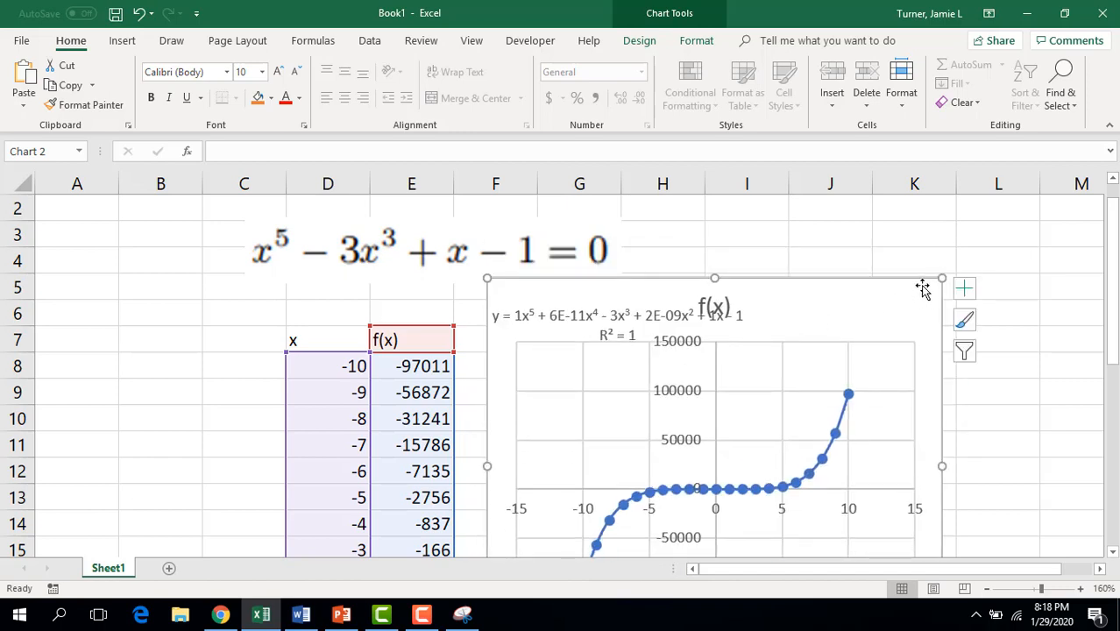
drag(939, 279, 882, 309)
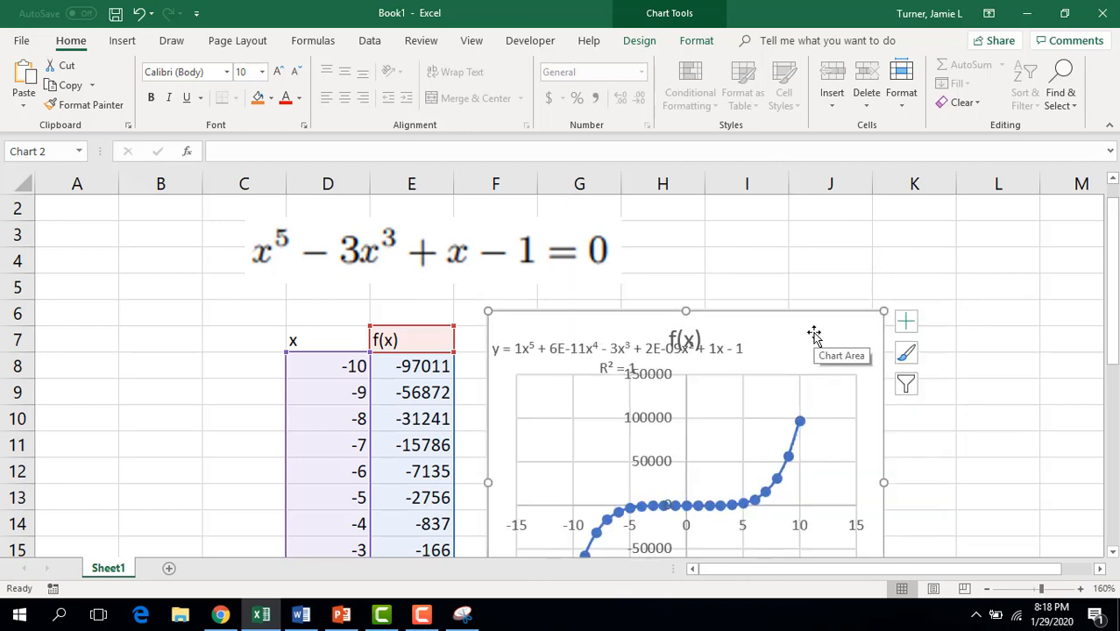
drag(814, 334, 812, 378)
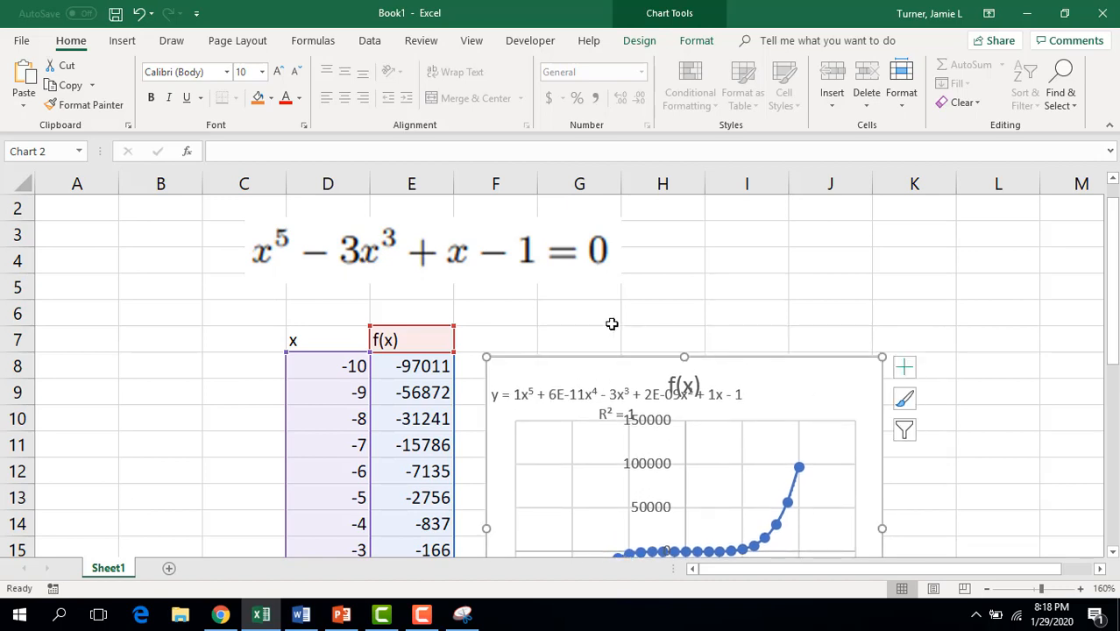
Label cell G6 "x =" and enter 0 as the x value in H6
click(550, 325)
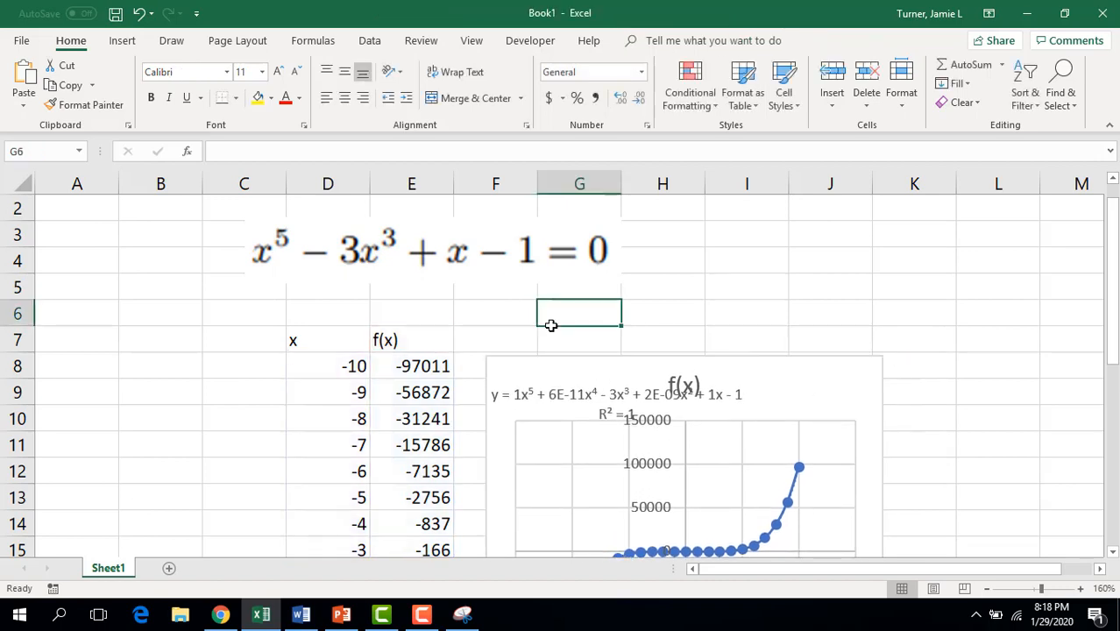
text(x =)
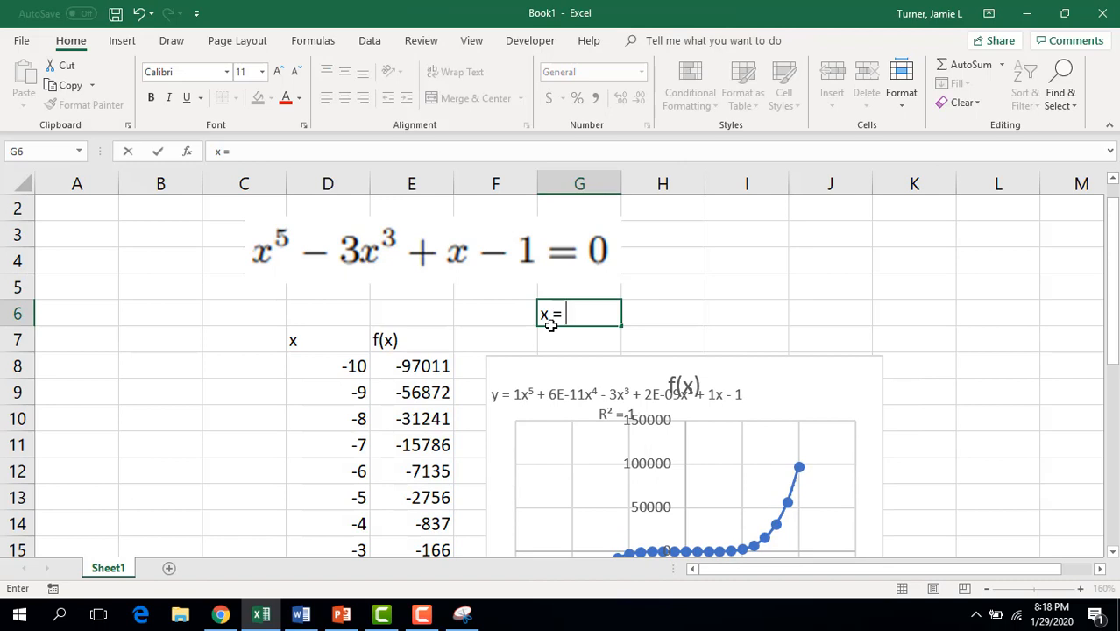
click(645, 310)
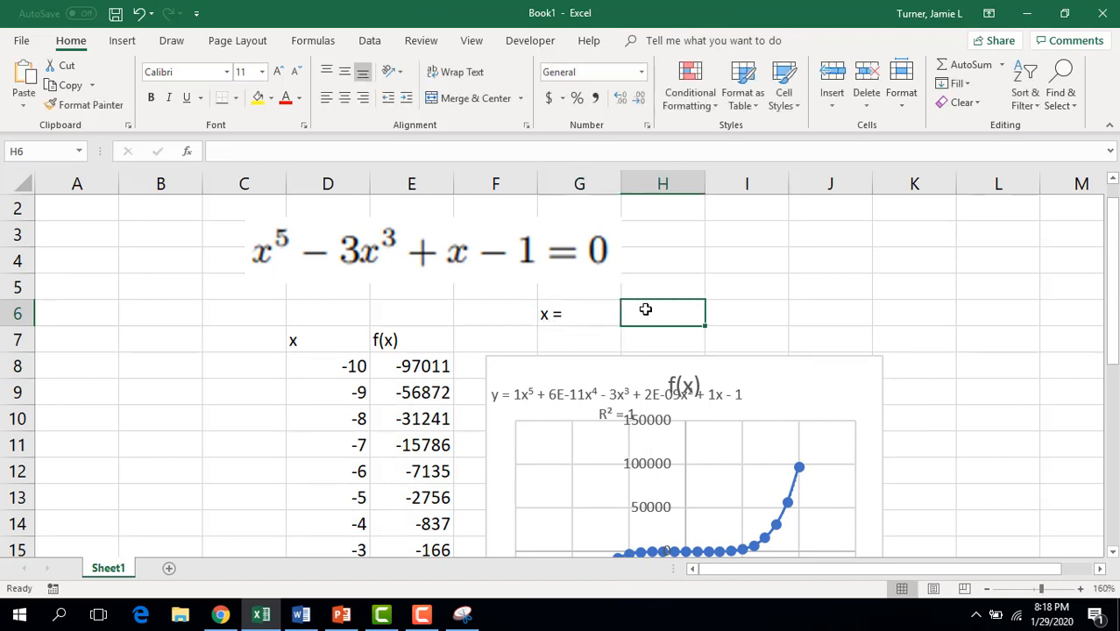
drag(795, 380, 813, 272)
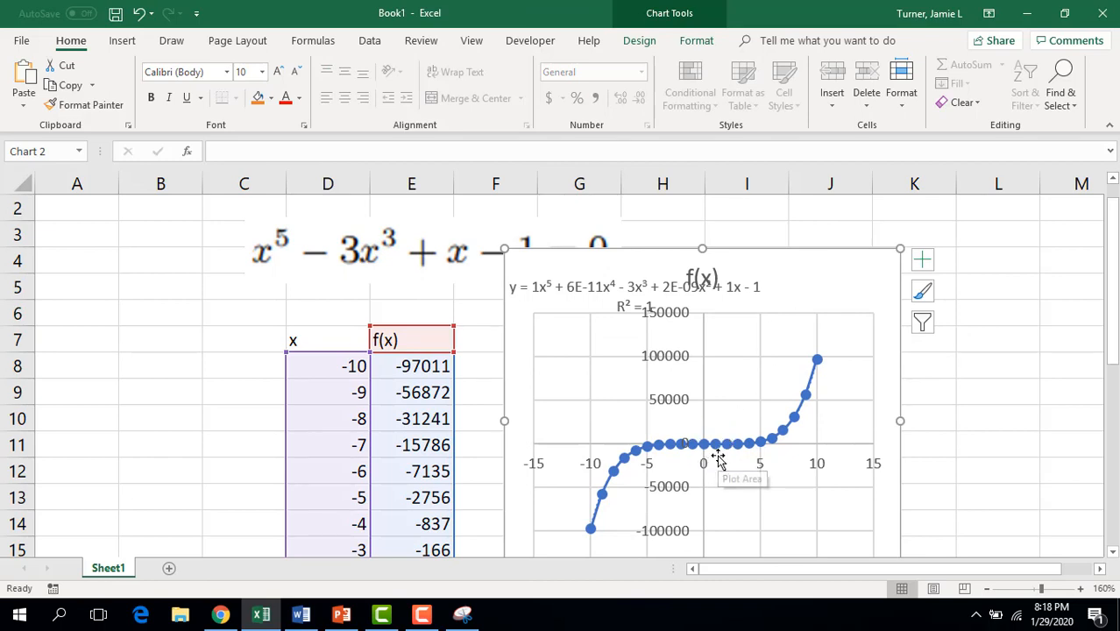
drag(805, 288, 767, 398)
click(664, 319)
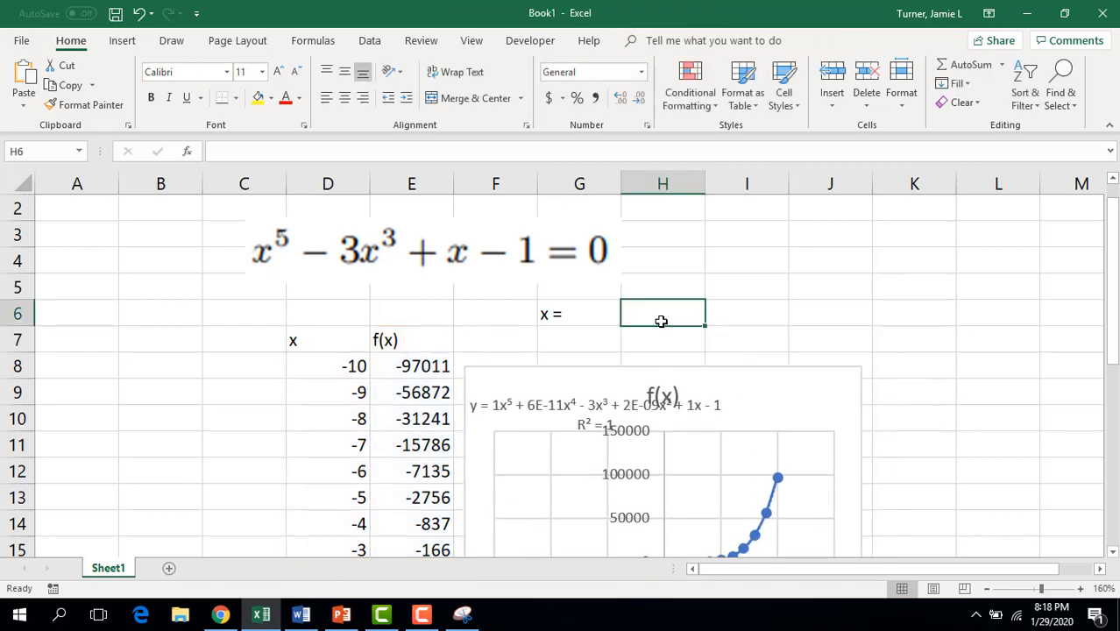
text(0)
key(Return)
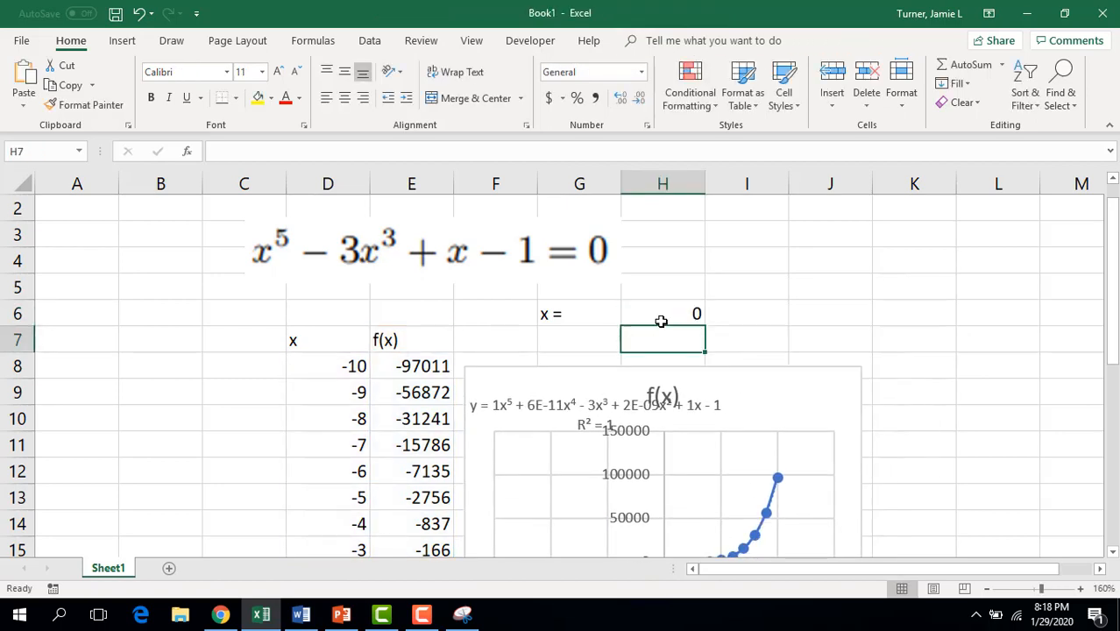
Label cell G7 "f(x) =" beneath the x label
click(592, 336)
text(f()
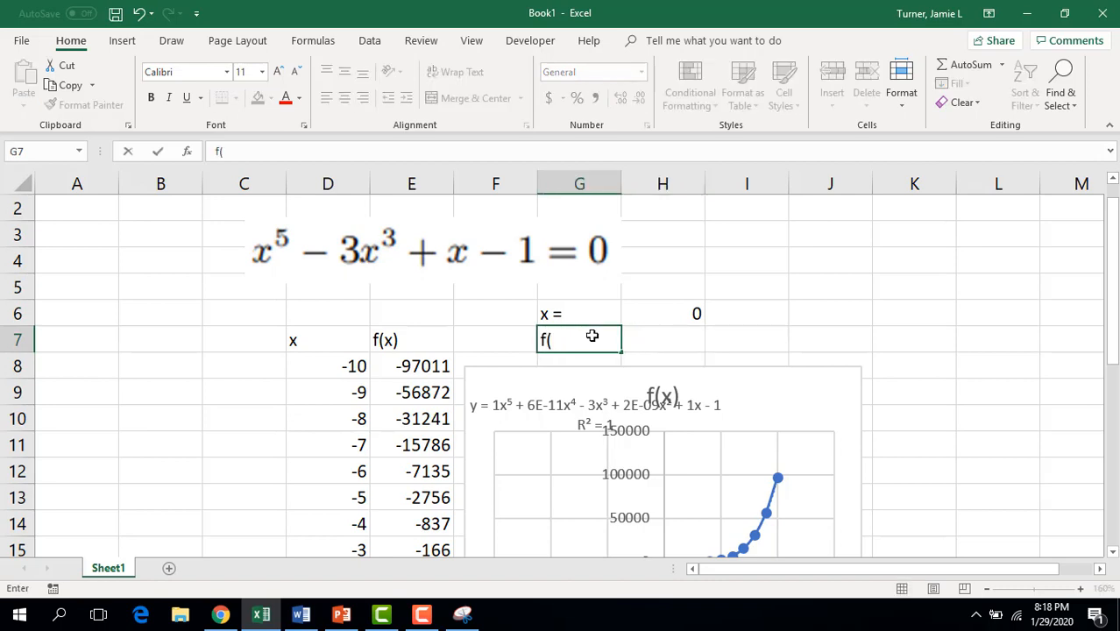
text(x) =)
key(Tab)
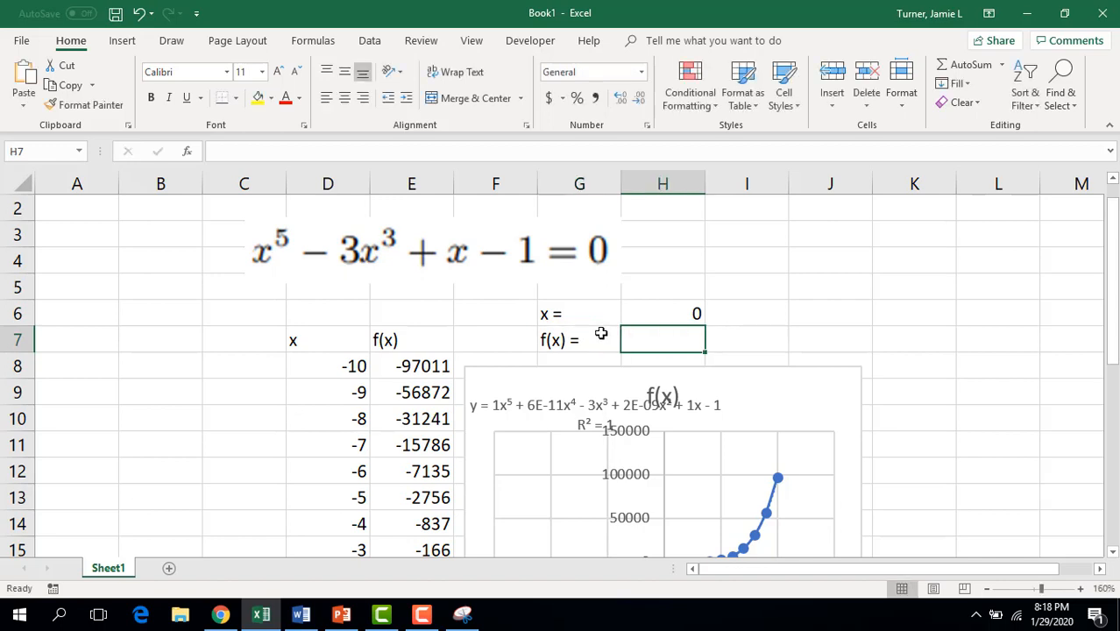
click(637, 311)
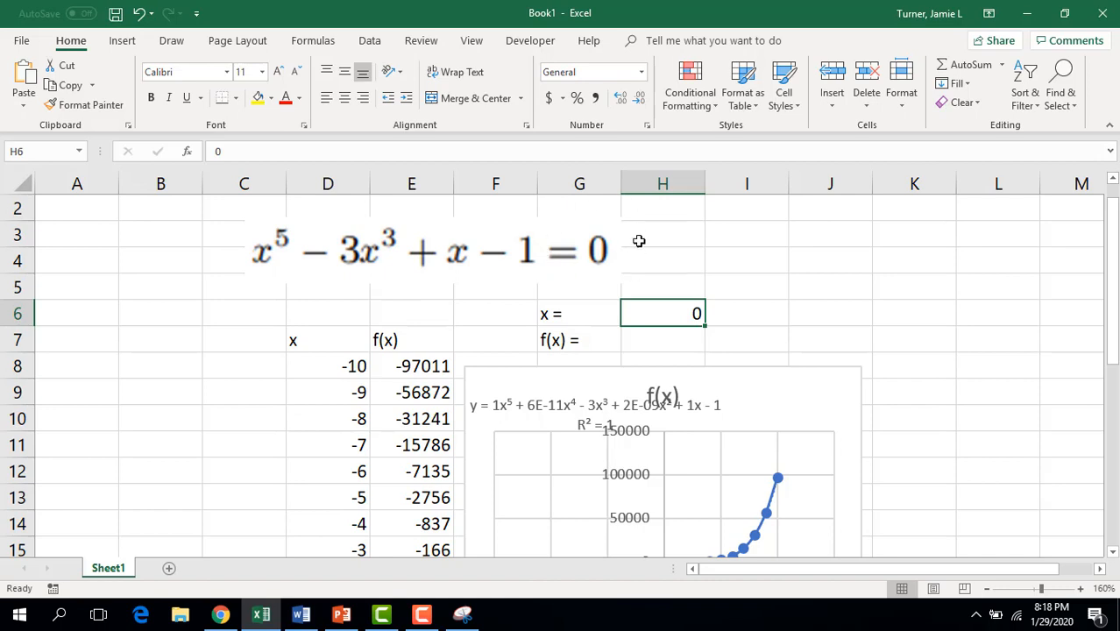
click(648, 342)
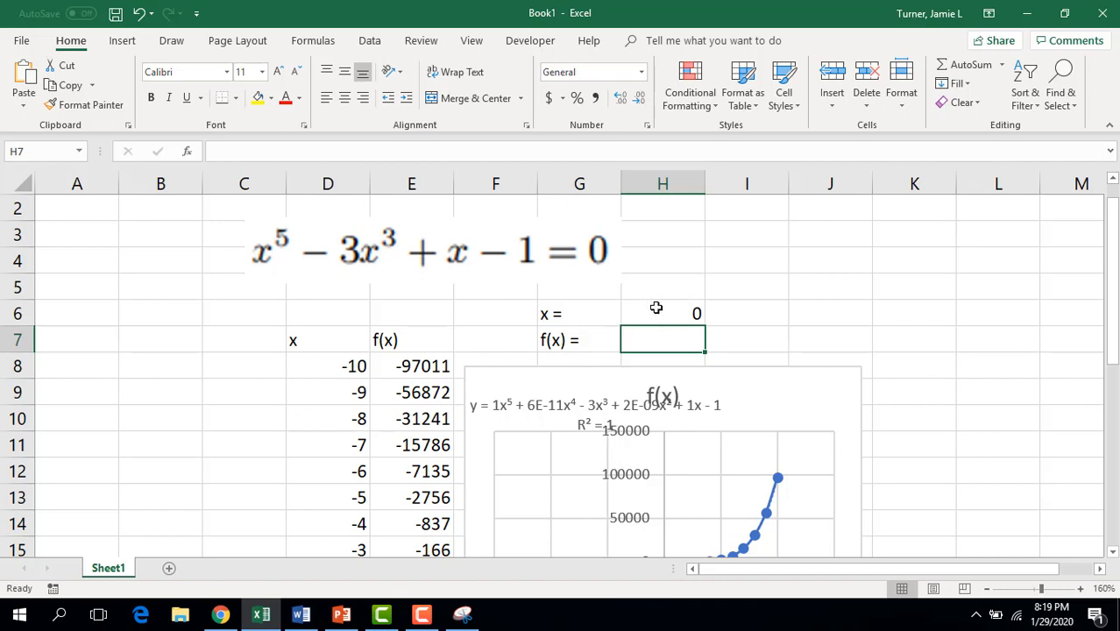
click(656, 309)
Add the note "←goal seek will change this cell" in I6, beside the x value
click(751, 311)
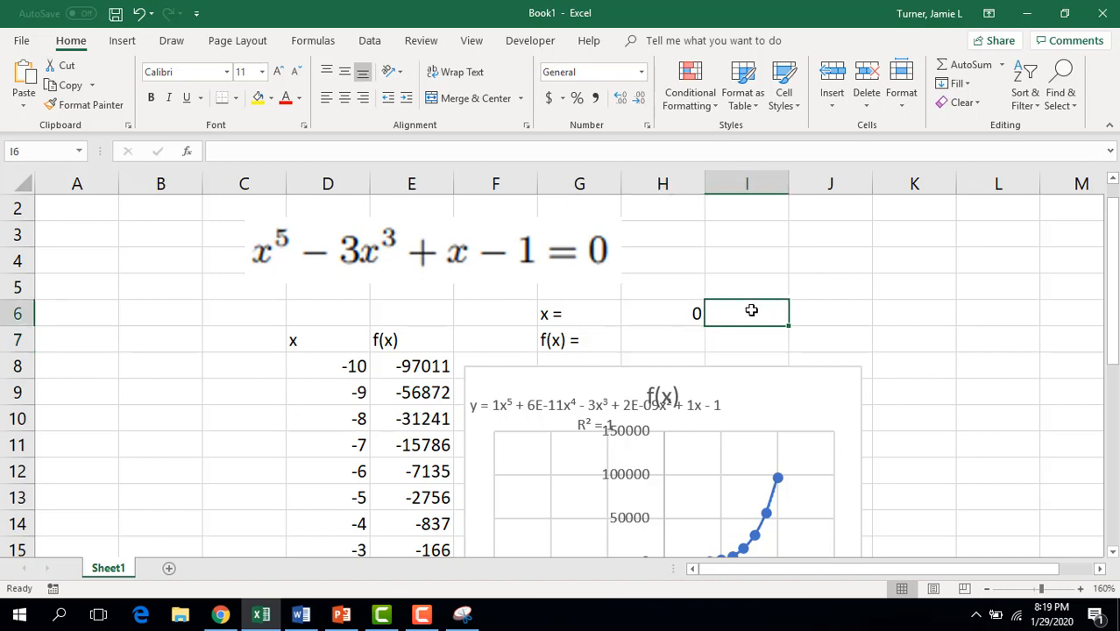
text(↑)
key(BackSpace)
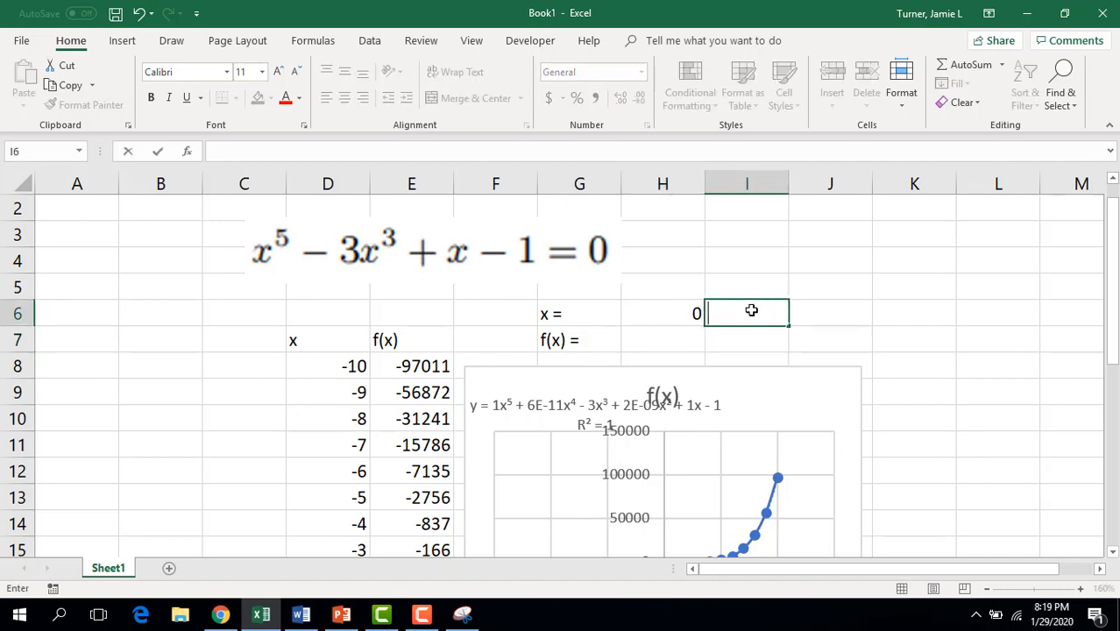
text(←goal seek will c)
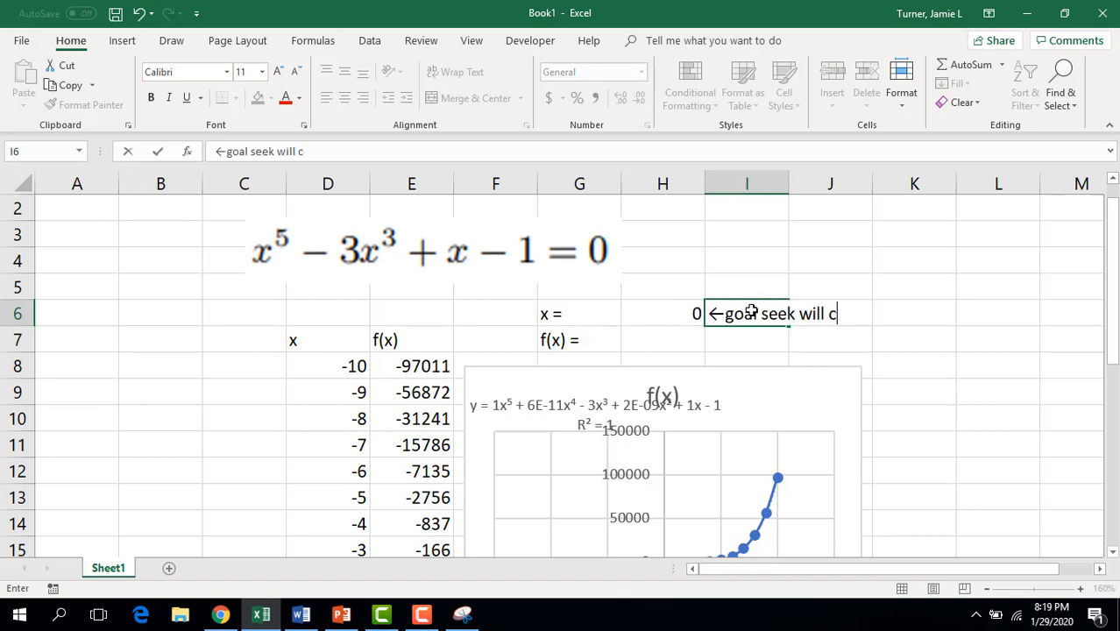
text(hange this cel)
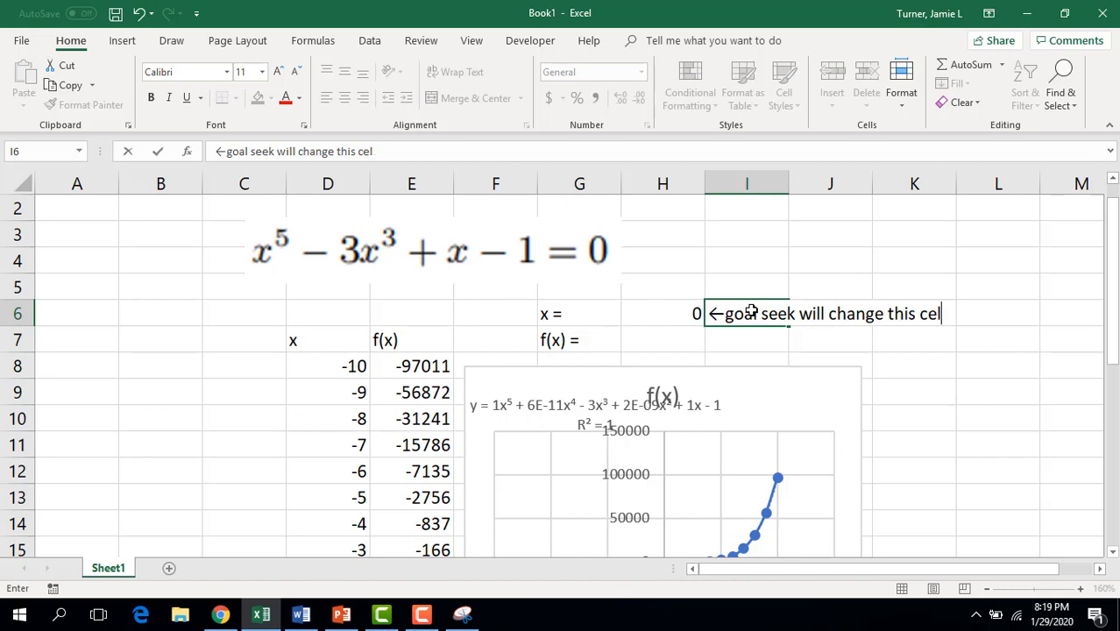
text(kl)
key(Return)
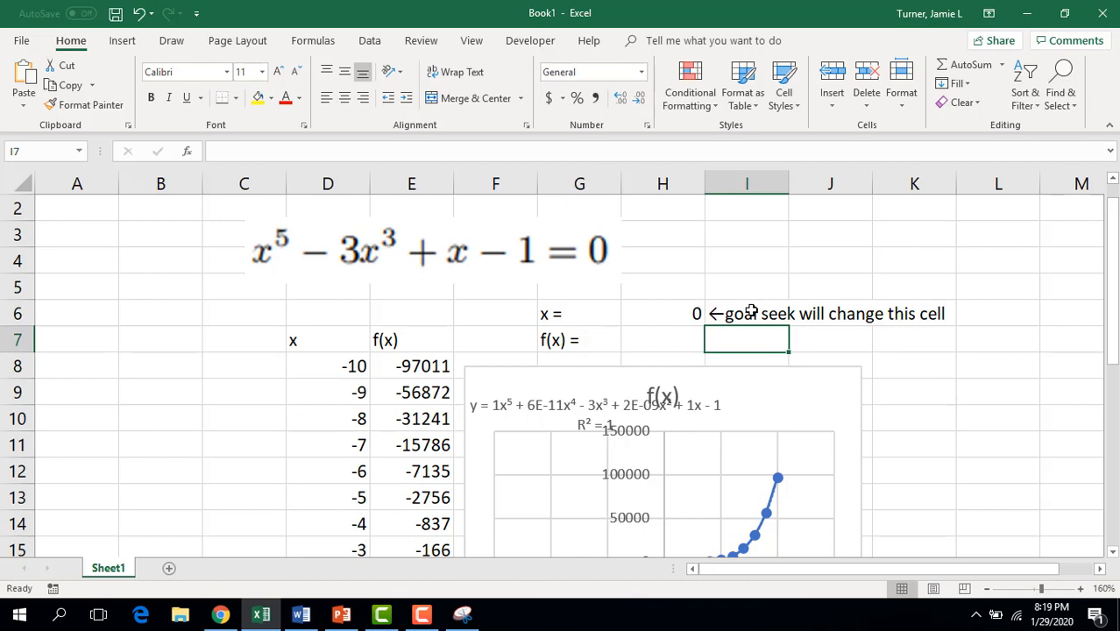
Add the note "←equation will recalculate" in I7, beside the f(x) cell
text(←)
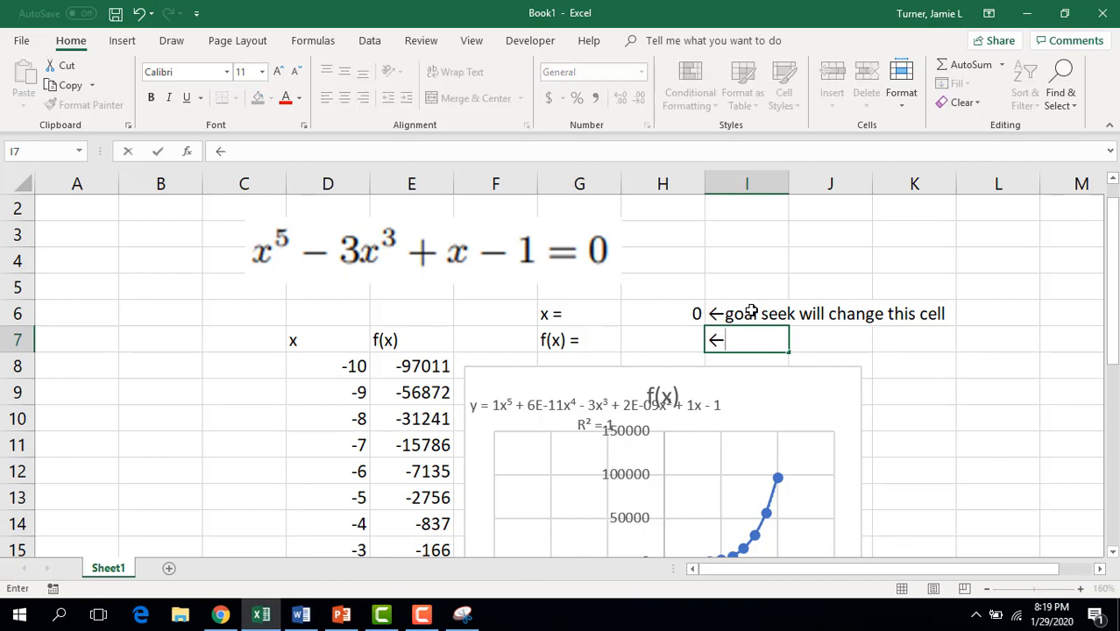
text(equation will re)
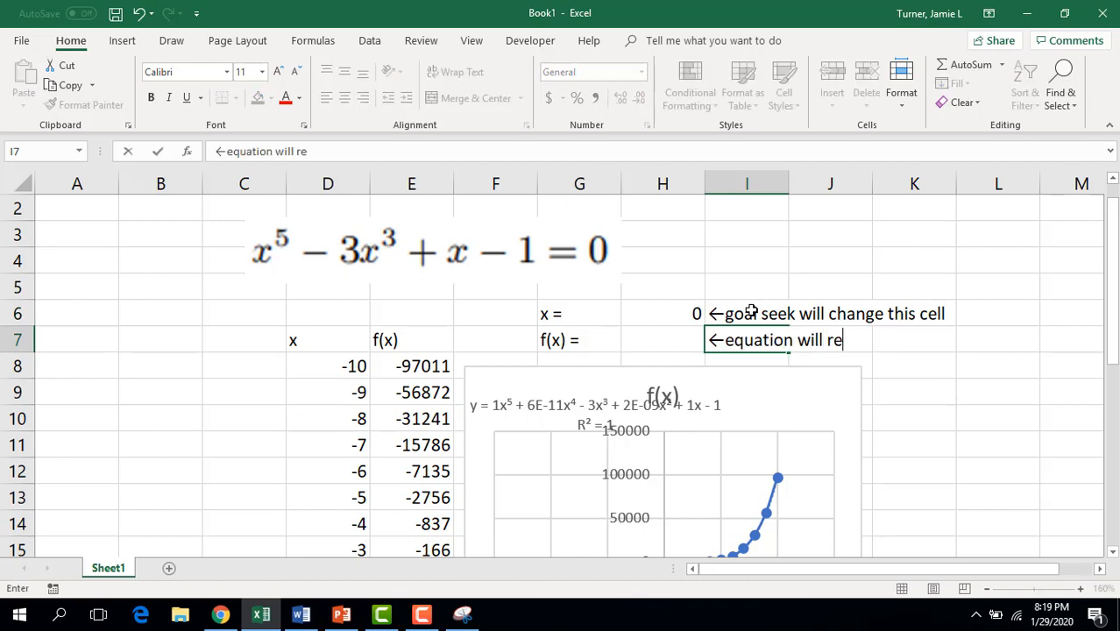
text(calculate)
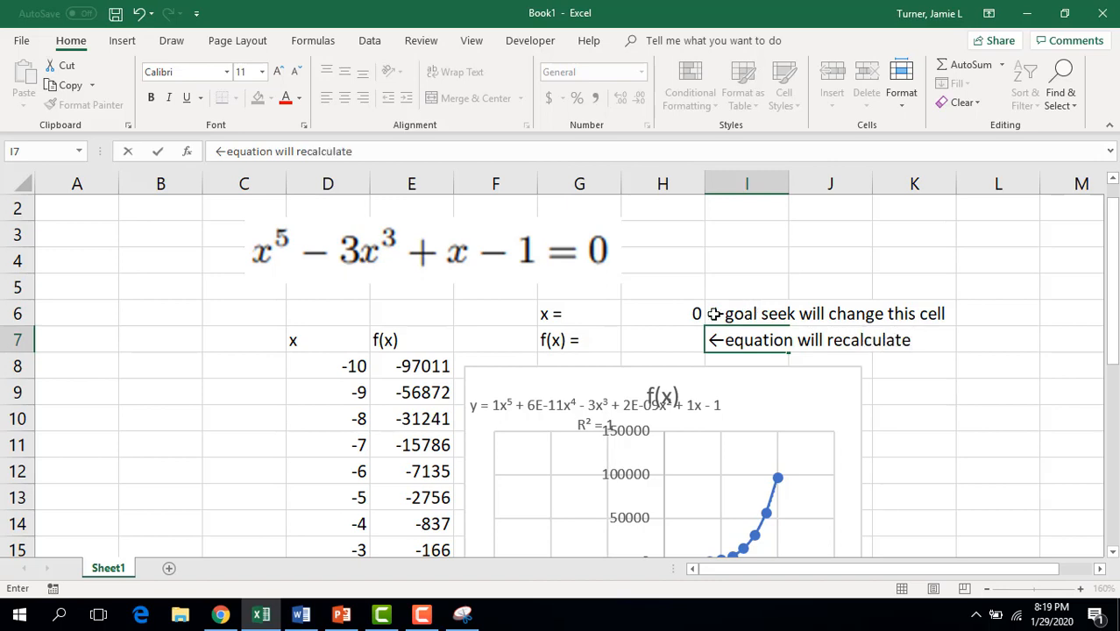
click(667, 312)
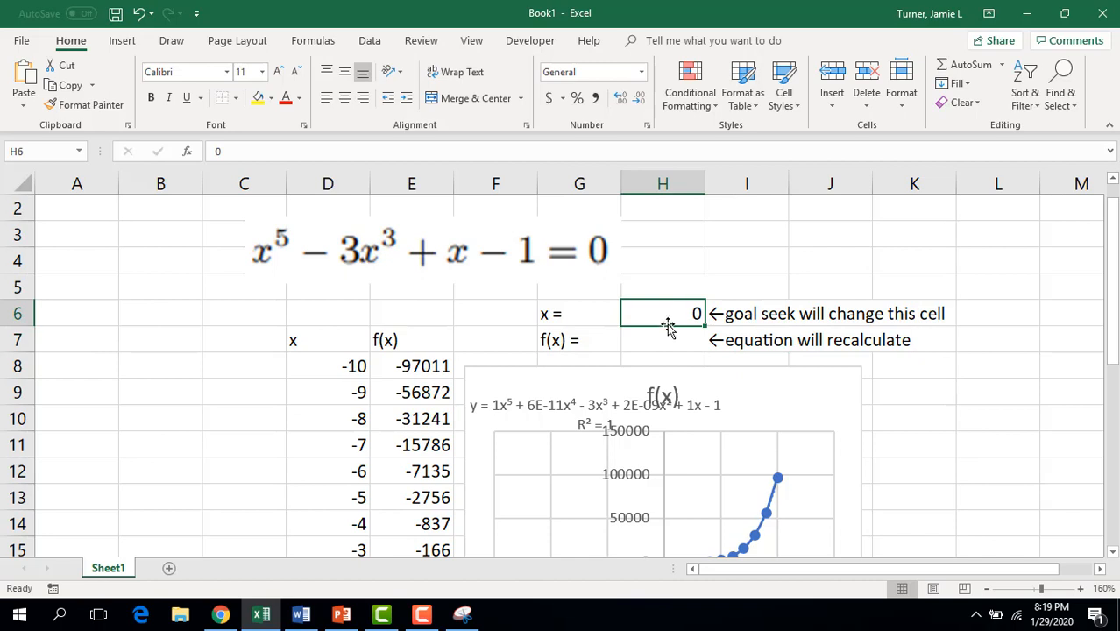
Enter the formula =H6^5-3*H6^3+H6-1 in H7 to evaluate f(x) from the x cell
click(667, 337)
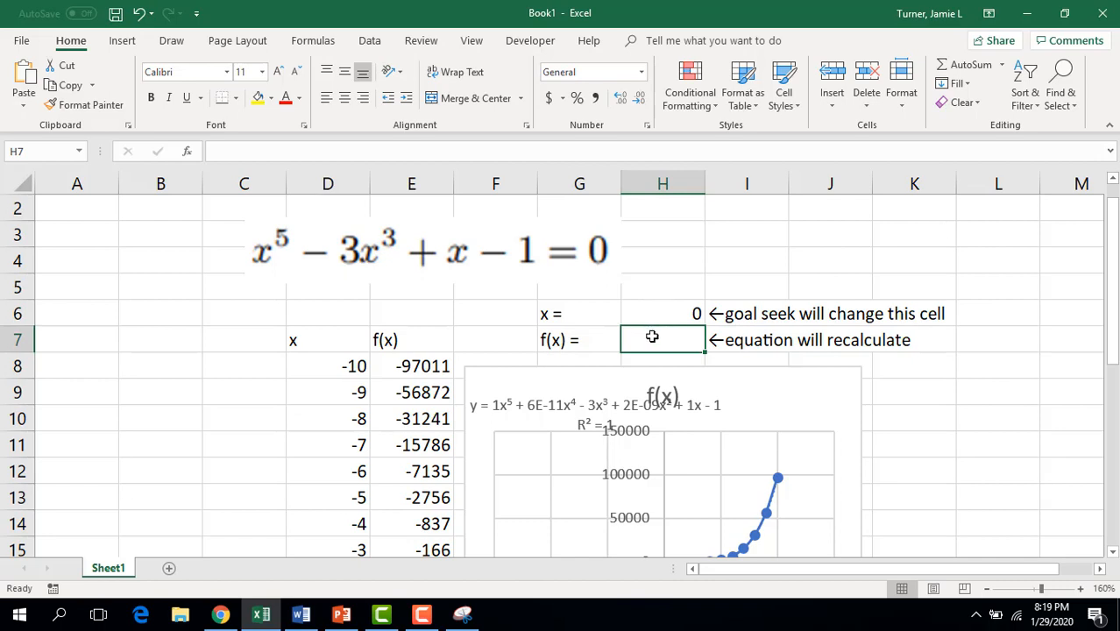
text(=)
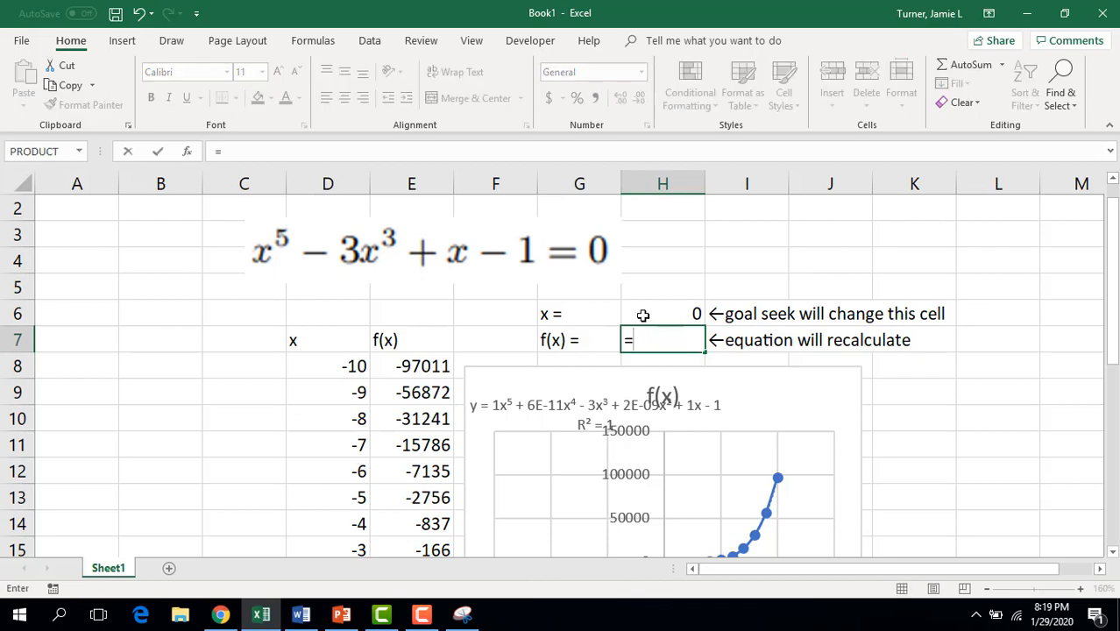
click(642, 316)
text(^5)
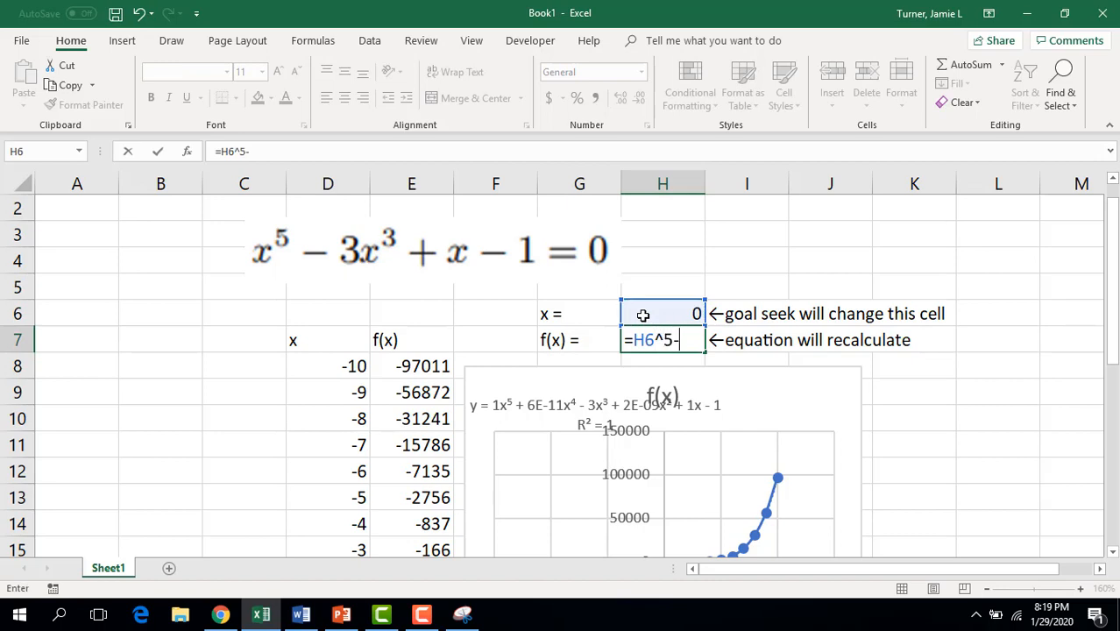
text(-3*)
click(643, 316)
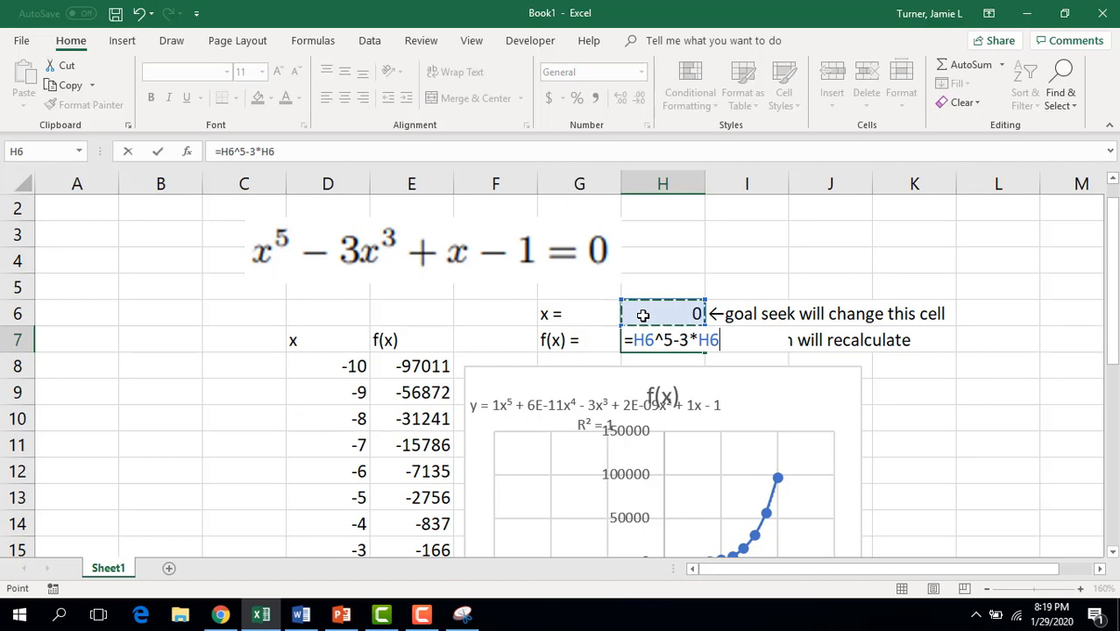
text(^3)
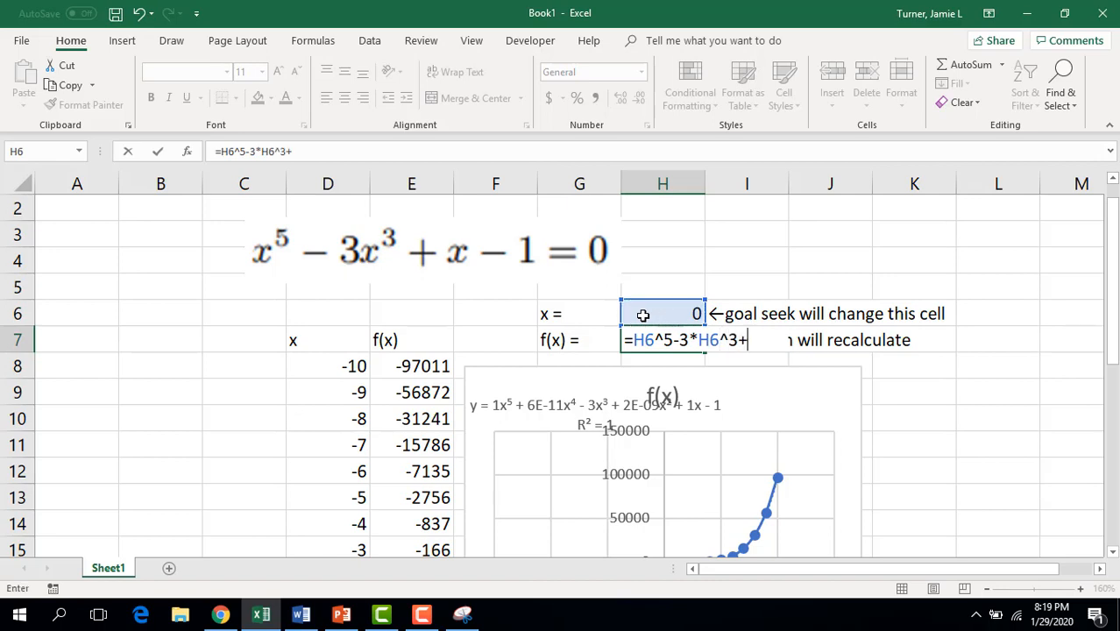
text(+)
click(642, 316)
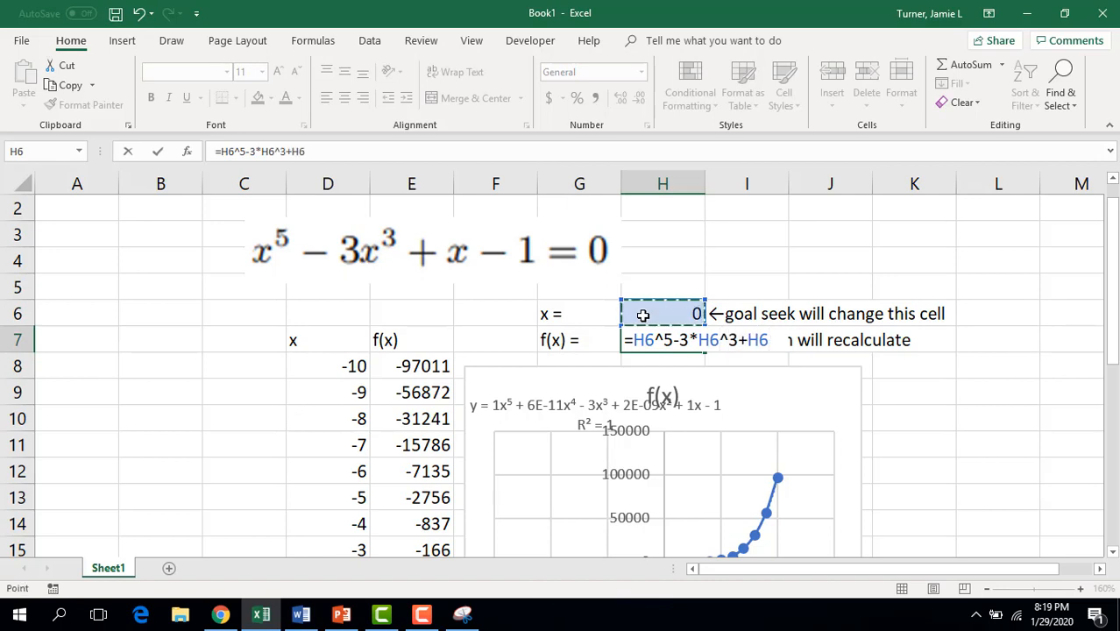
text(-1)
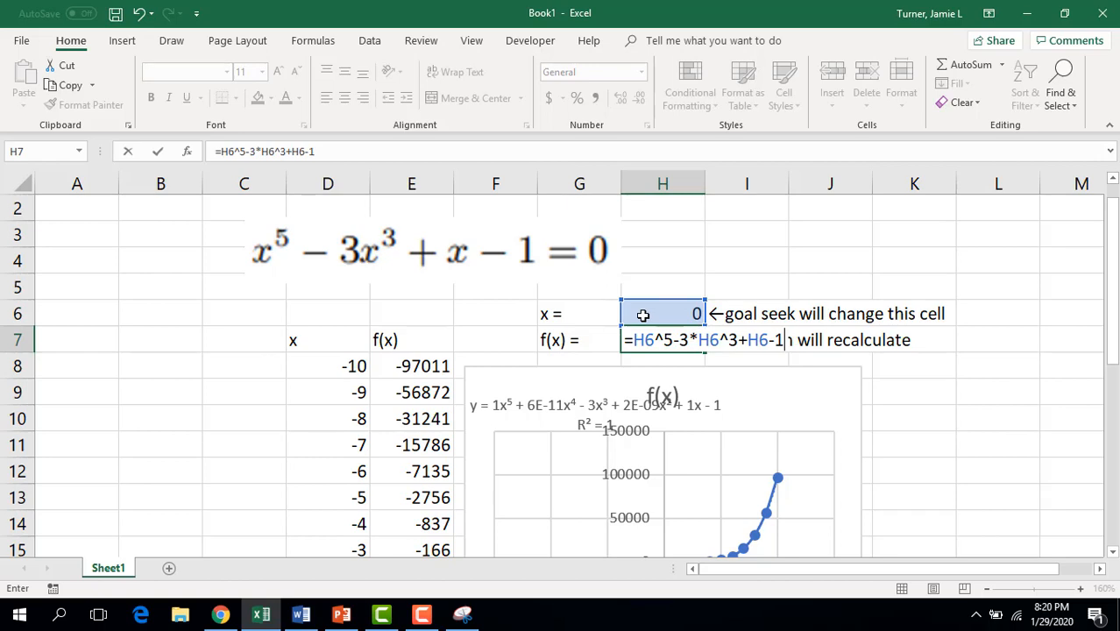
key(Return)
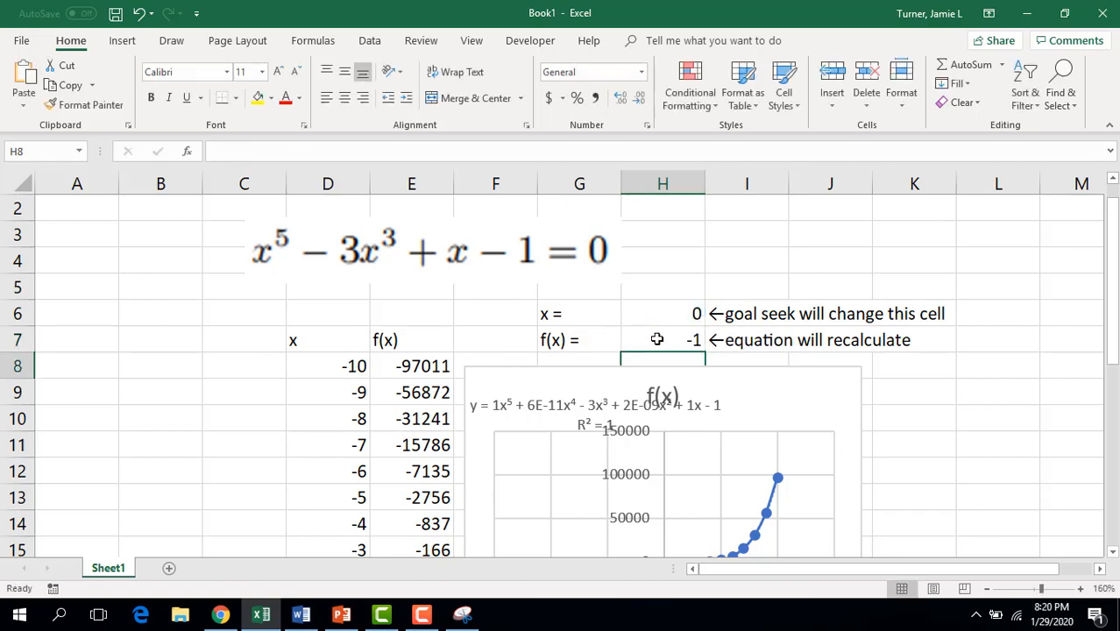
Set up a Goal Seek that sets cell H7 to the value 0 by changing cell H6
click(657, 339)
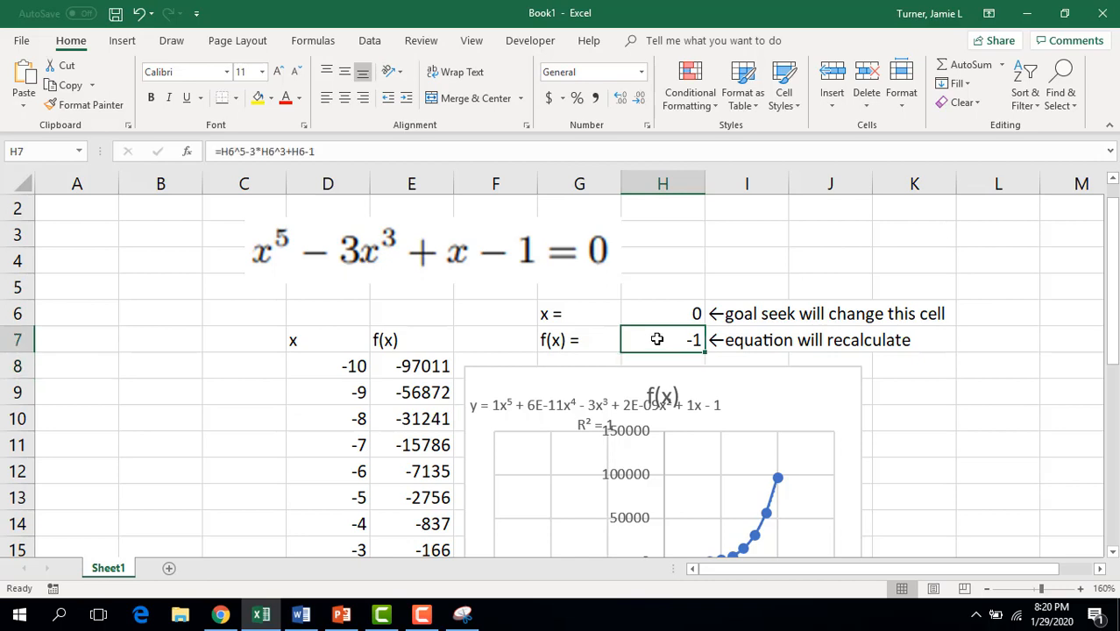
click(371, 41)
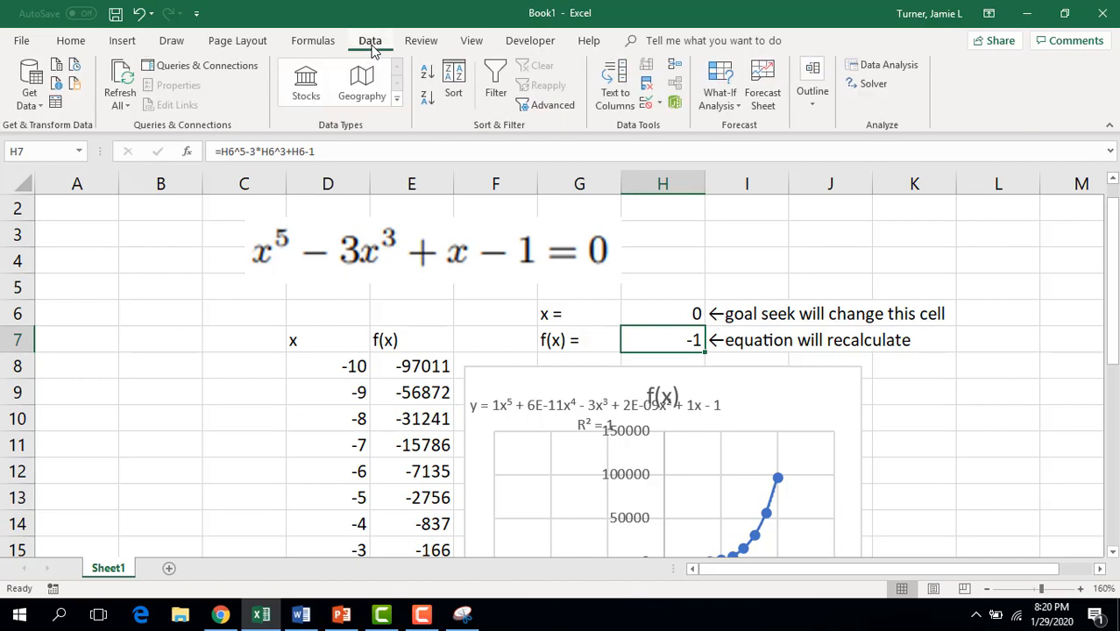
click(728, 104)
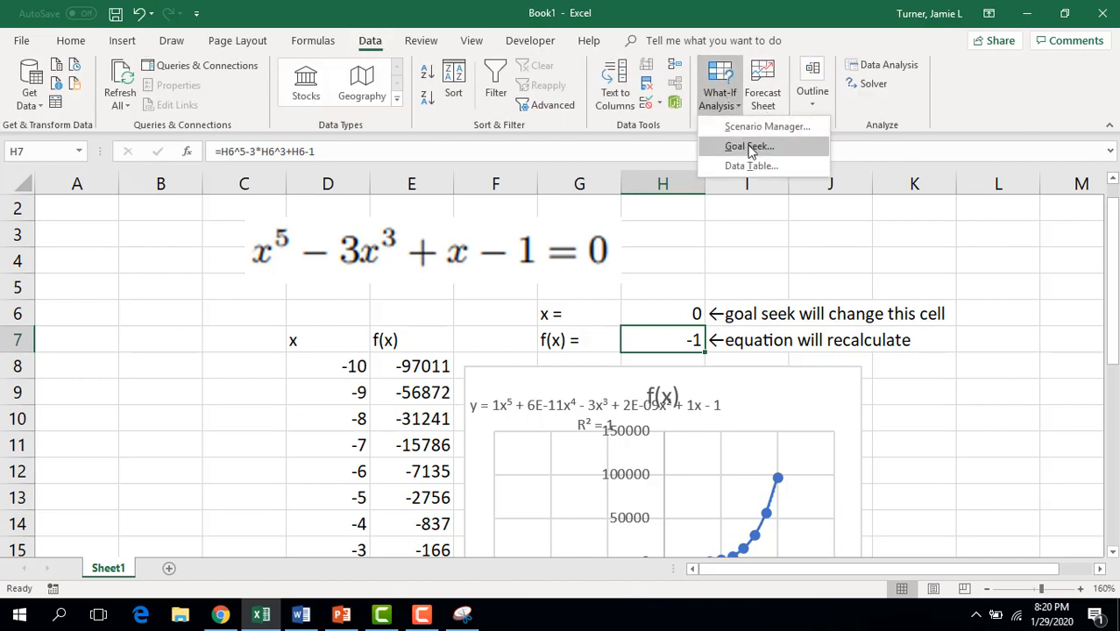
click(749, 146)
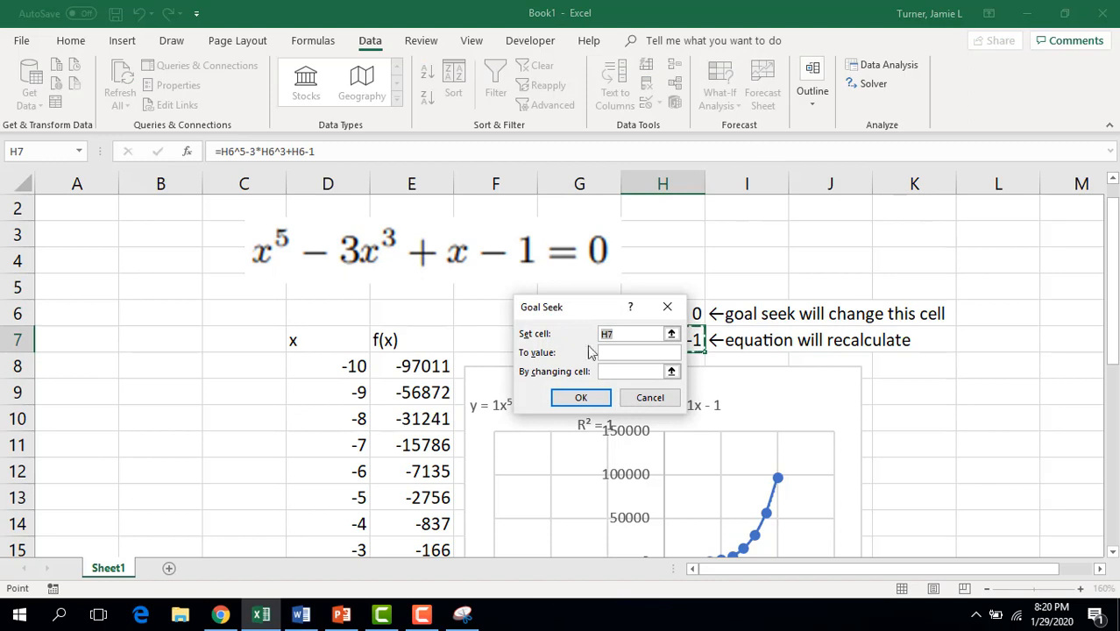
drag(590, 307, 289, 268)
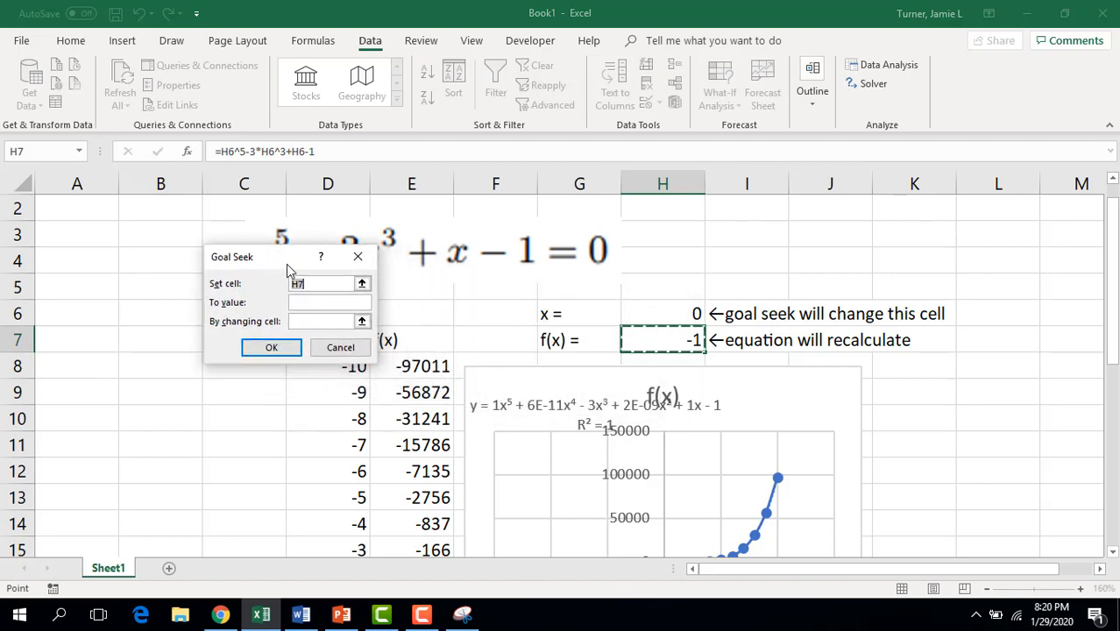
click(658, 345)
click(339, 307)
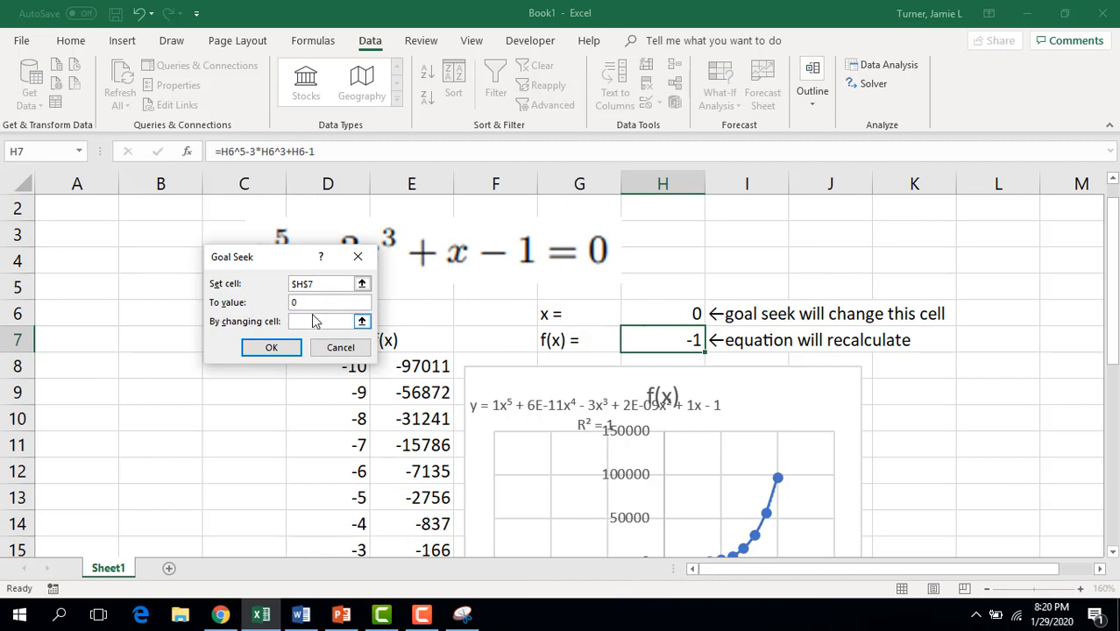
click(311, 321)
click(657, 314)
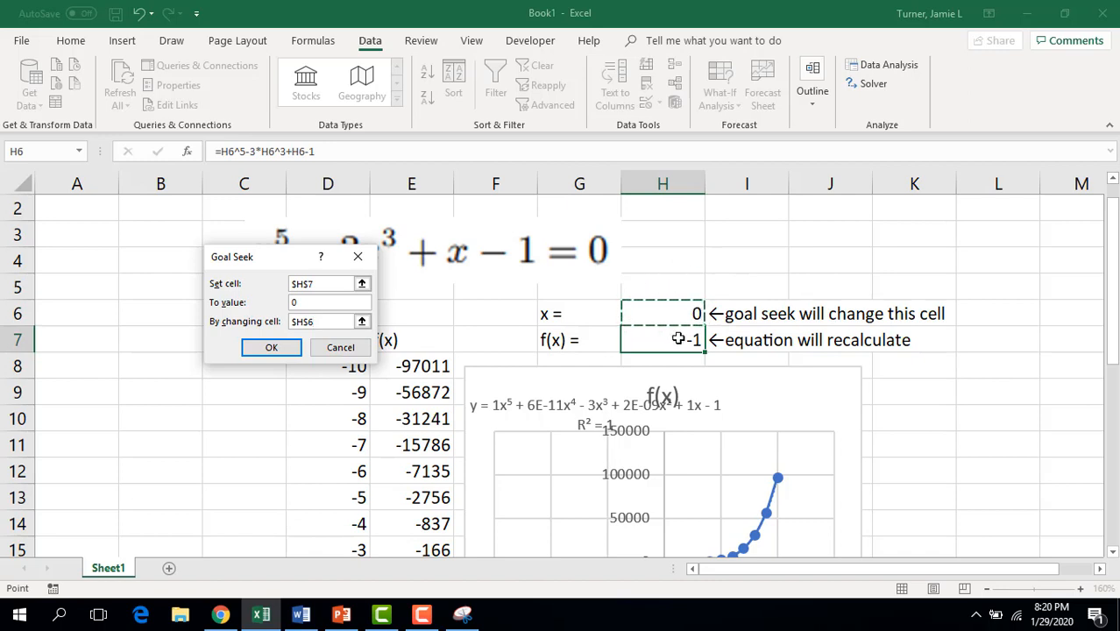
Run the Goal Seek and keep the solution it finds
click(270, 348)
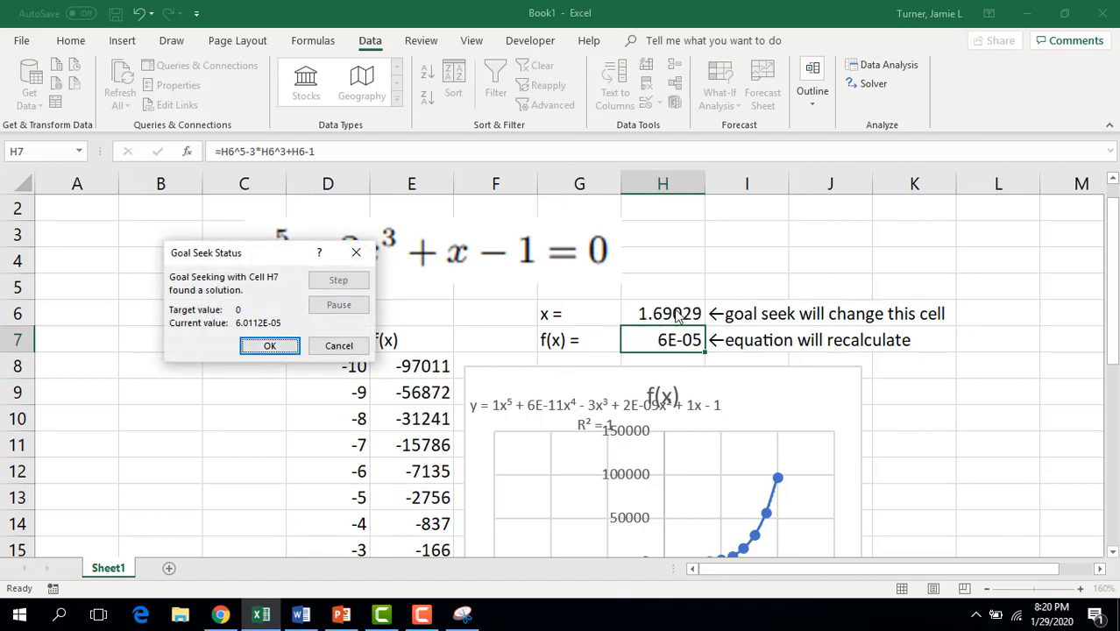
click(269, 346)
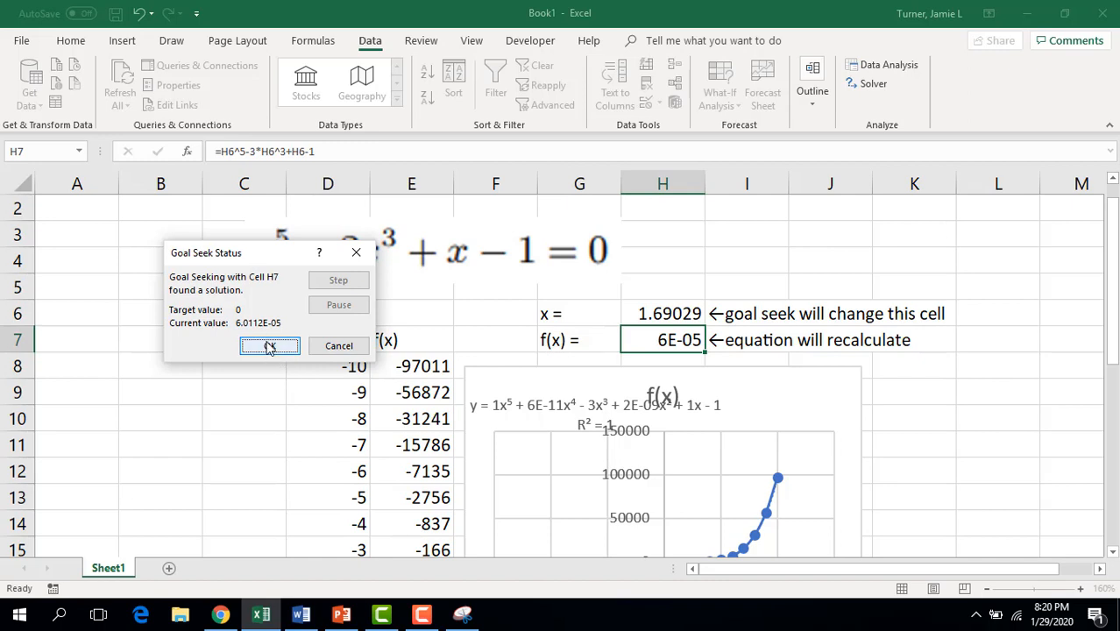
click(269, 346)
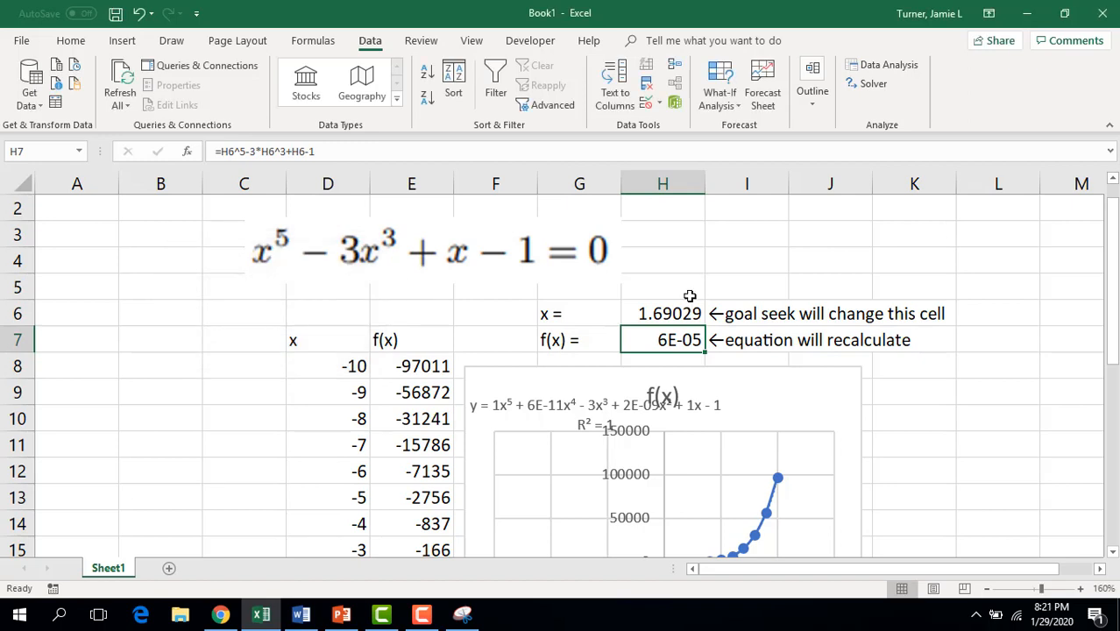
click(679, 359)
click(596, 356)
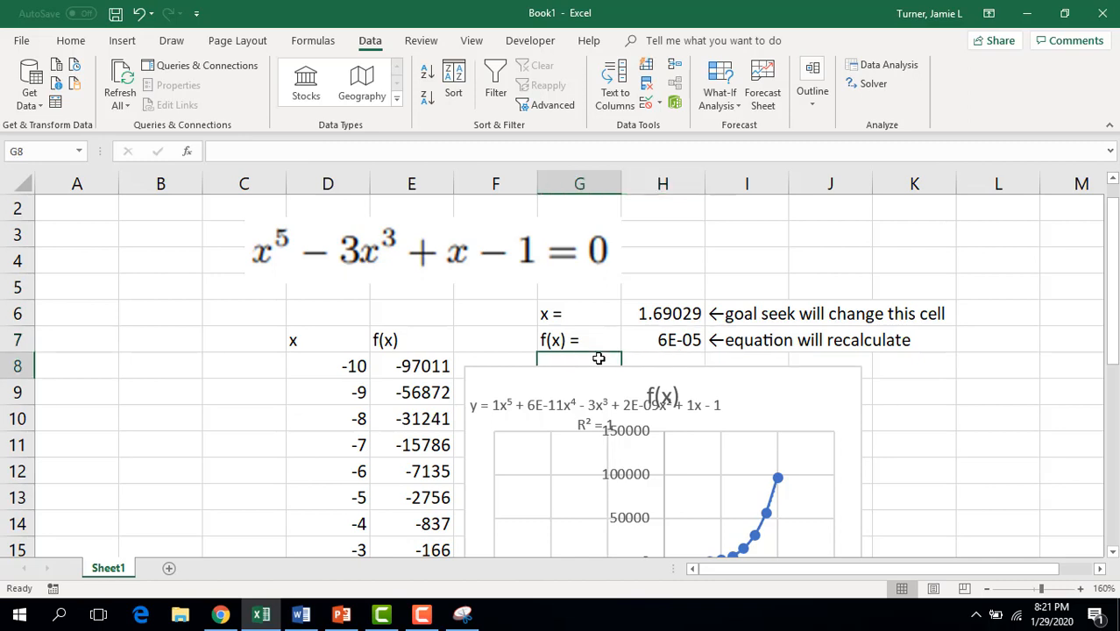
click(659, 340)
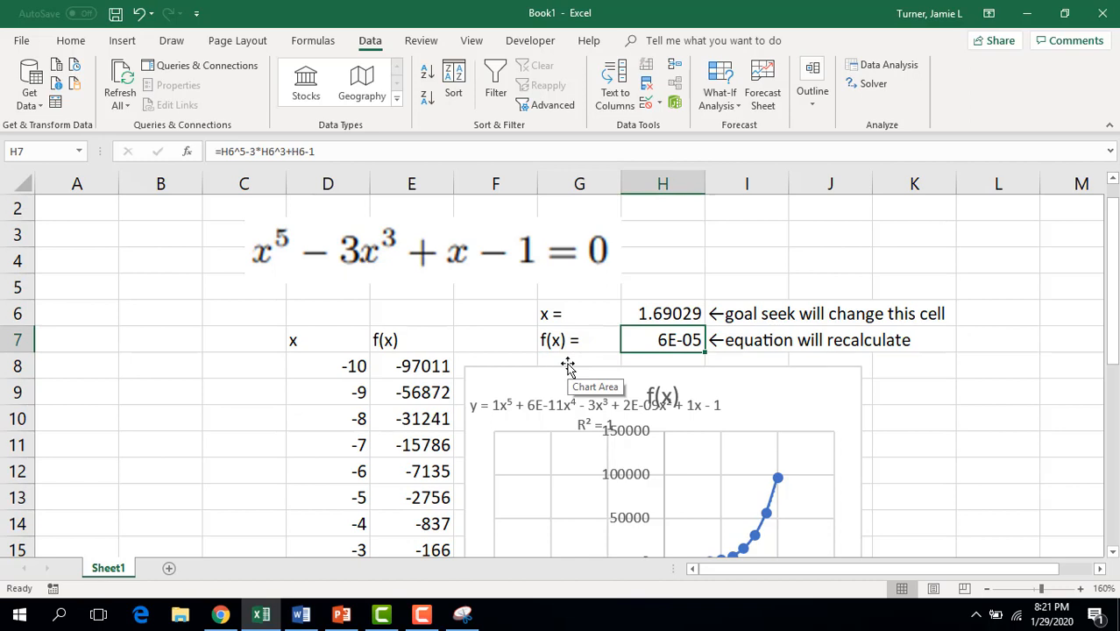
click(668, 316)
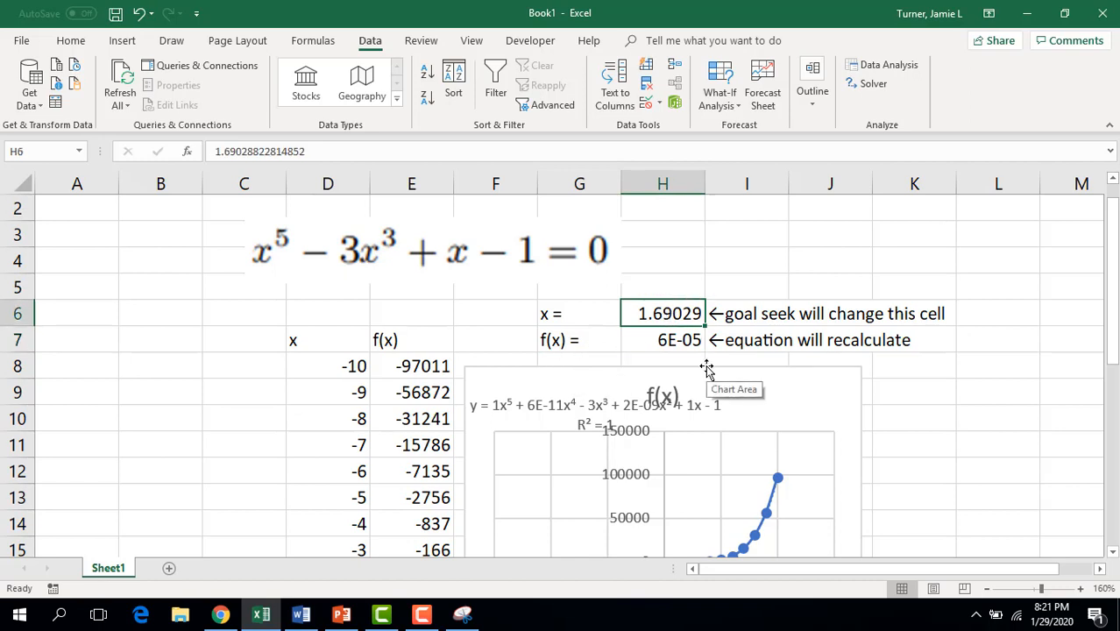
Move the chart slightly away from the data table and set the first x value in D8 to -2
drag(762, 395, 772, 388)
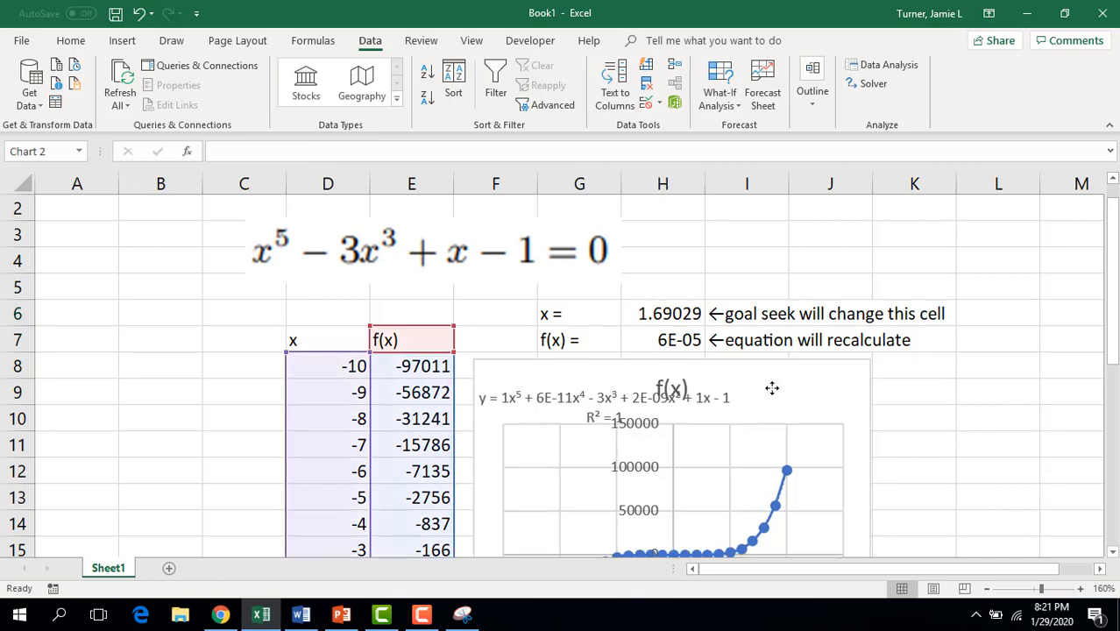
click(339, 370)
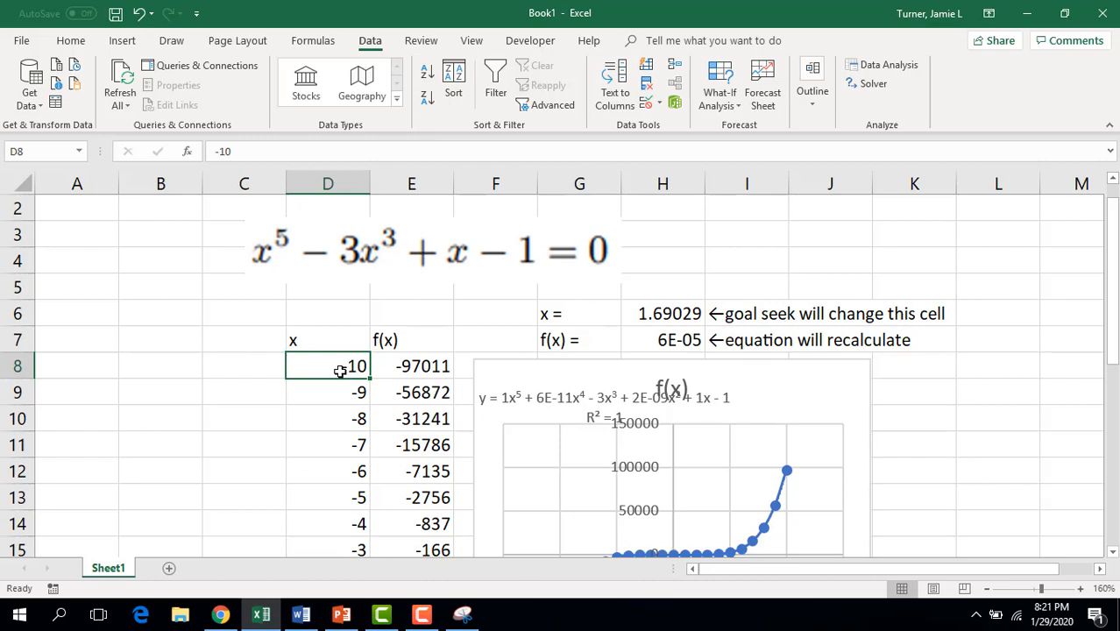
text(-2)
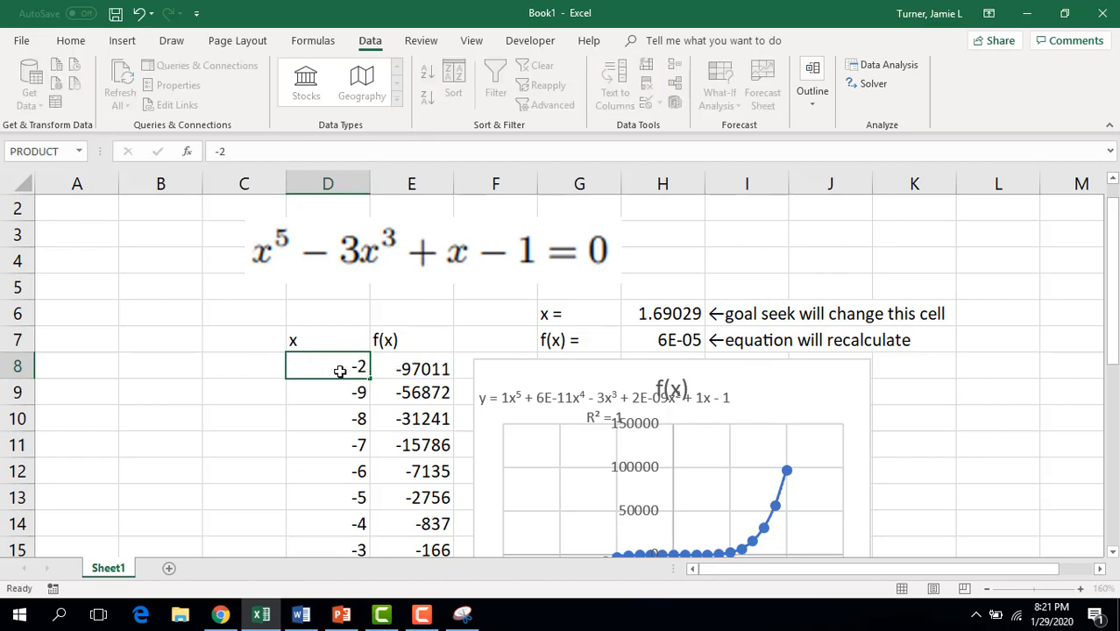
key(Return)
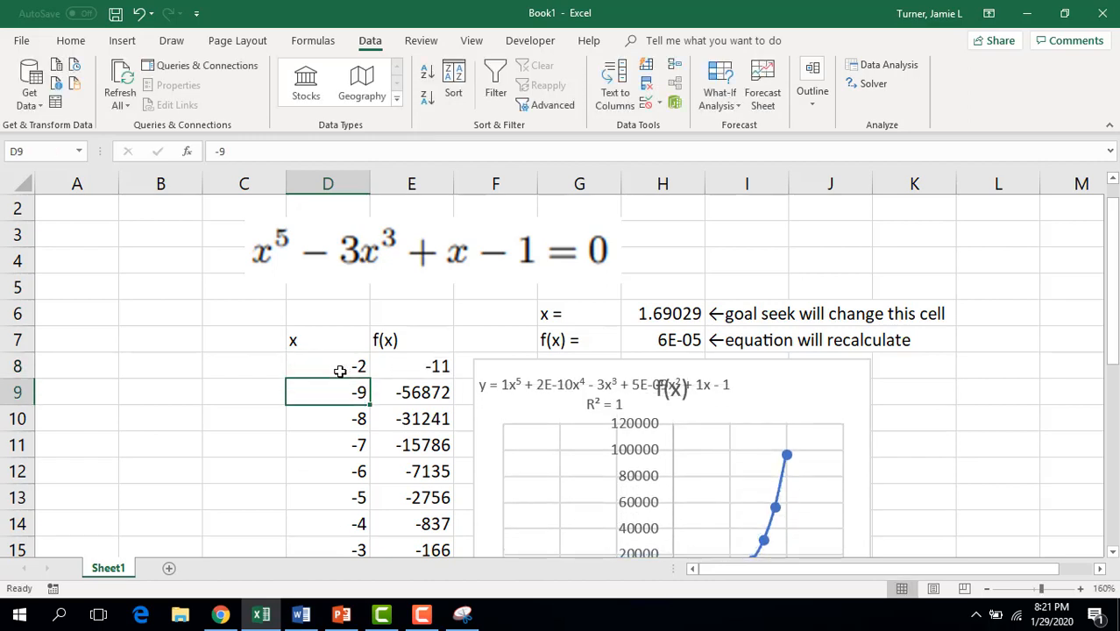
Refill the x column D8:D28 with a series starting at 0 and increasing by 0.2
click(339, 371)
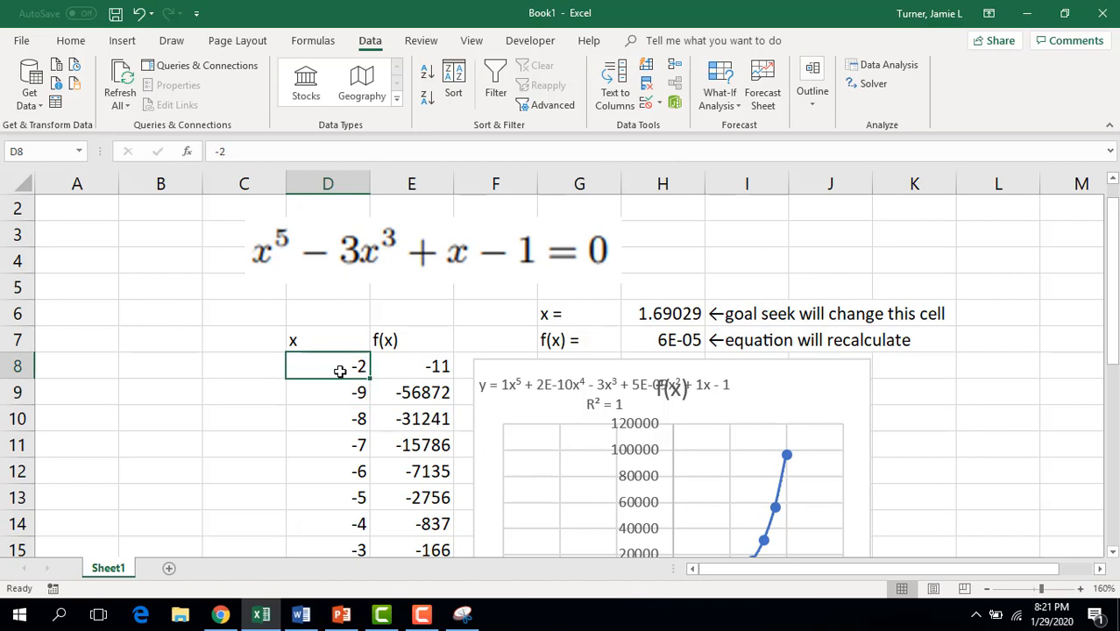
text(0)
key(Return)
text(0.2)
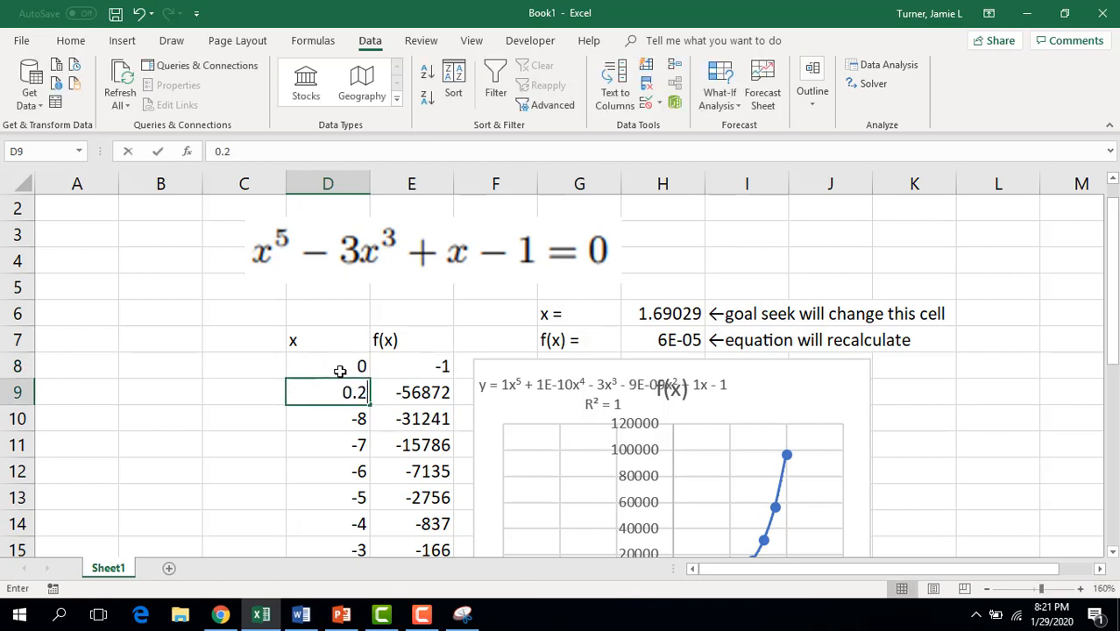
key(Return)
text(0.4)
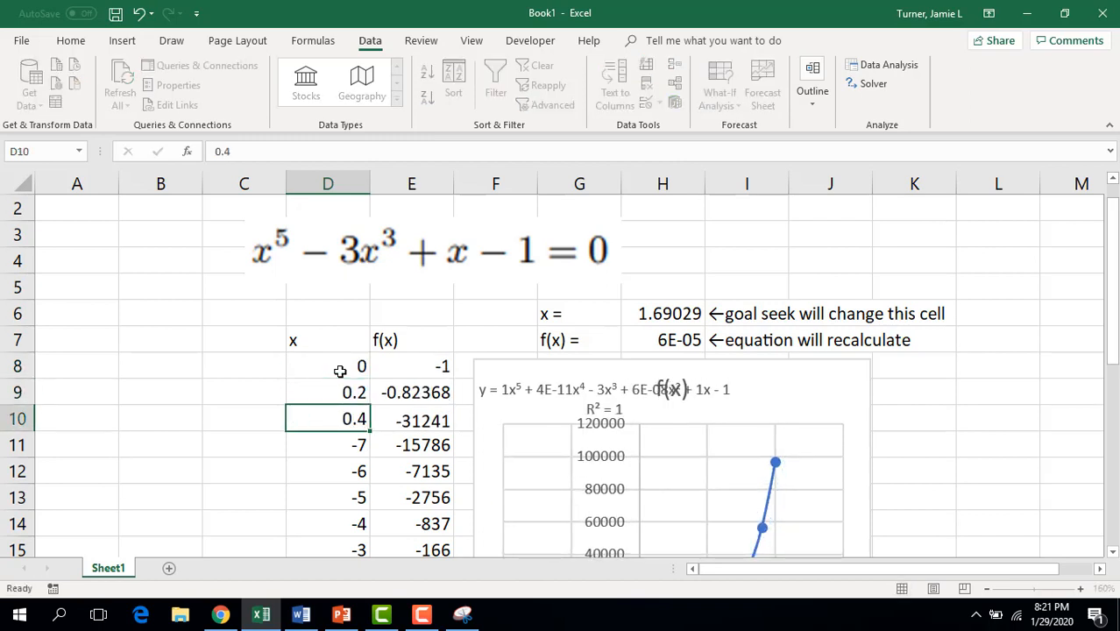
key(Return)
click(342, 367)
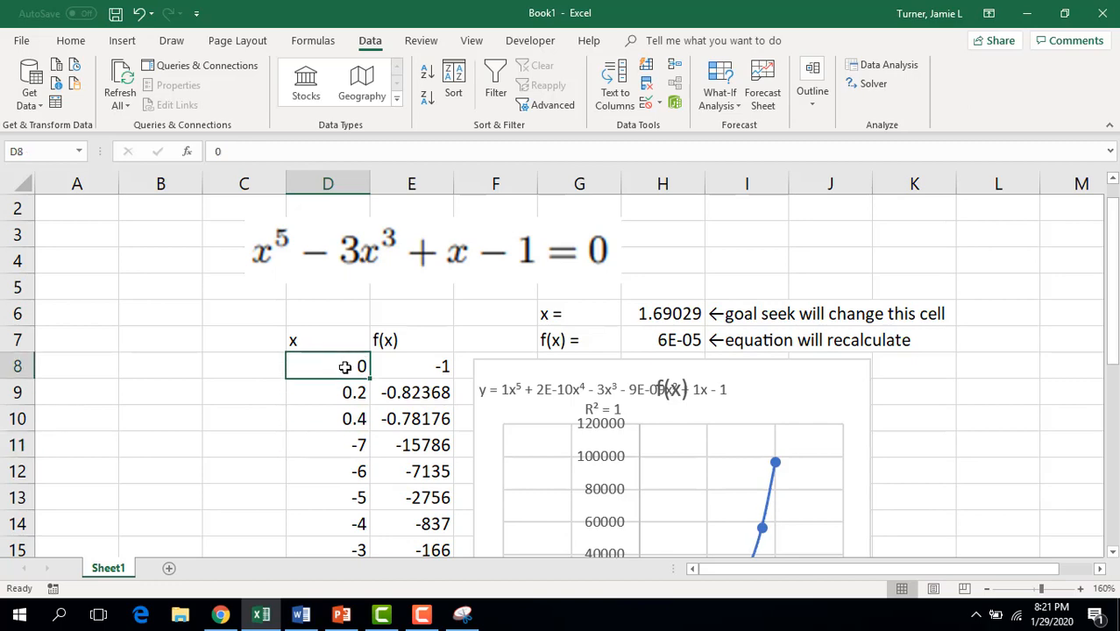
drag(344, 367, 356, 446)
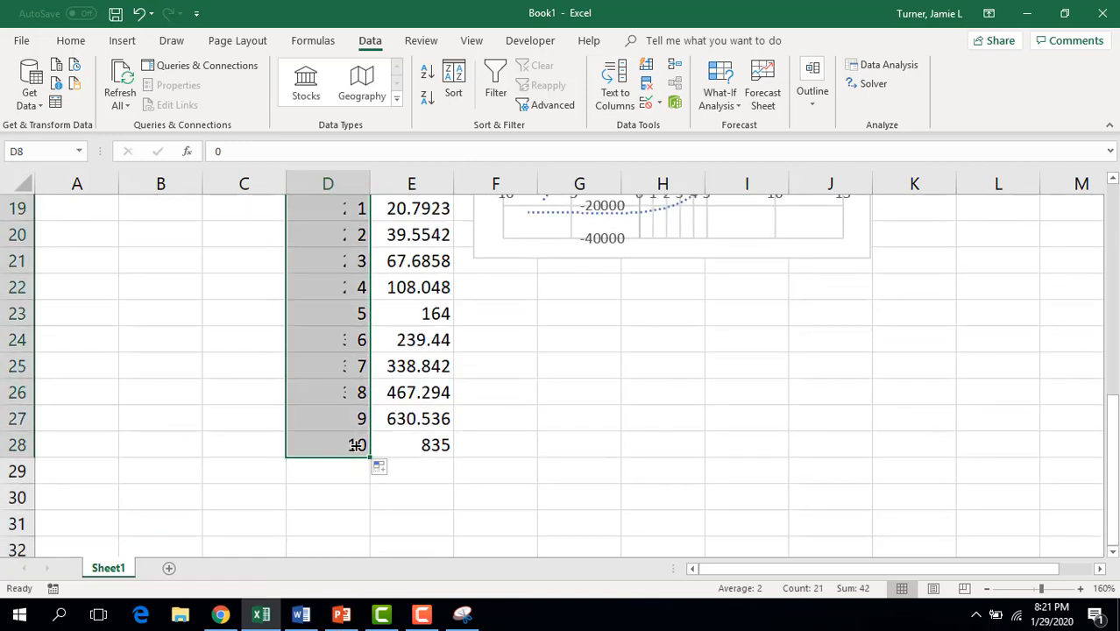
Shrink the chart's source data range in columns D and E so it ends at row 18
drag(1117, 454, 1112, 349)
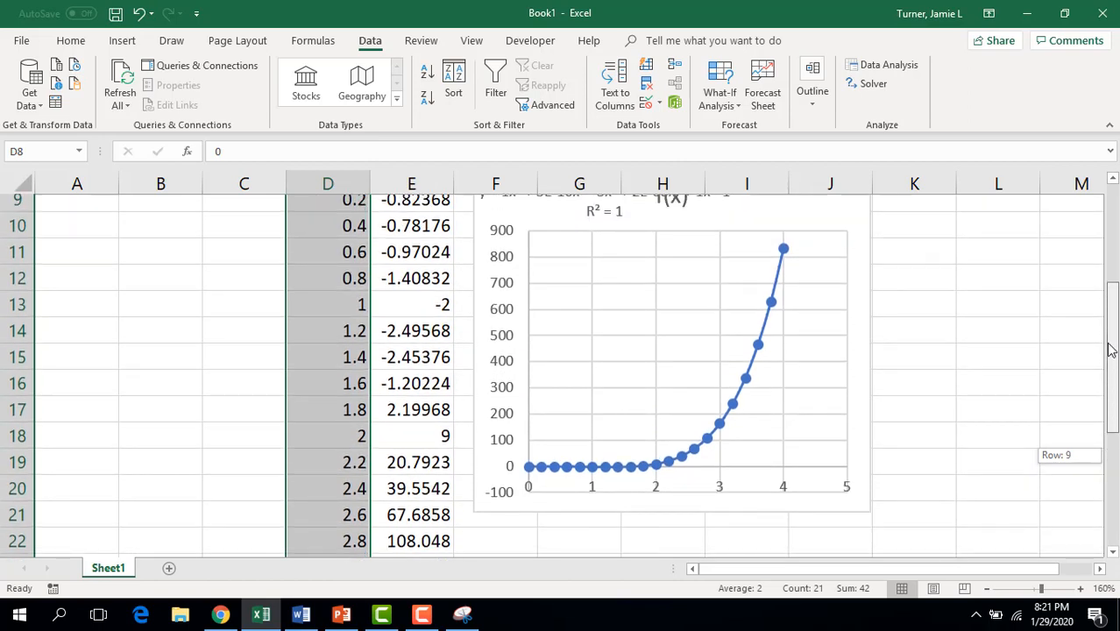
drag(1112, 349, 1079, 400)
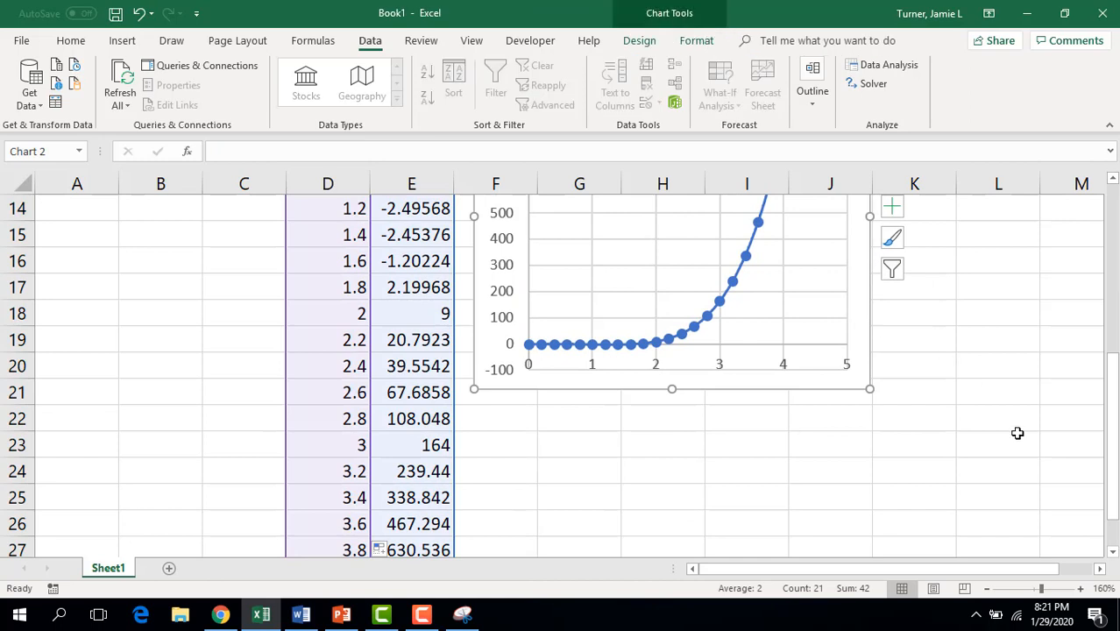
drag(1112, 522, 1115, 548)
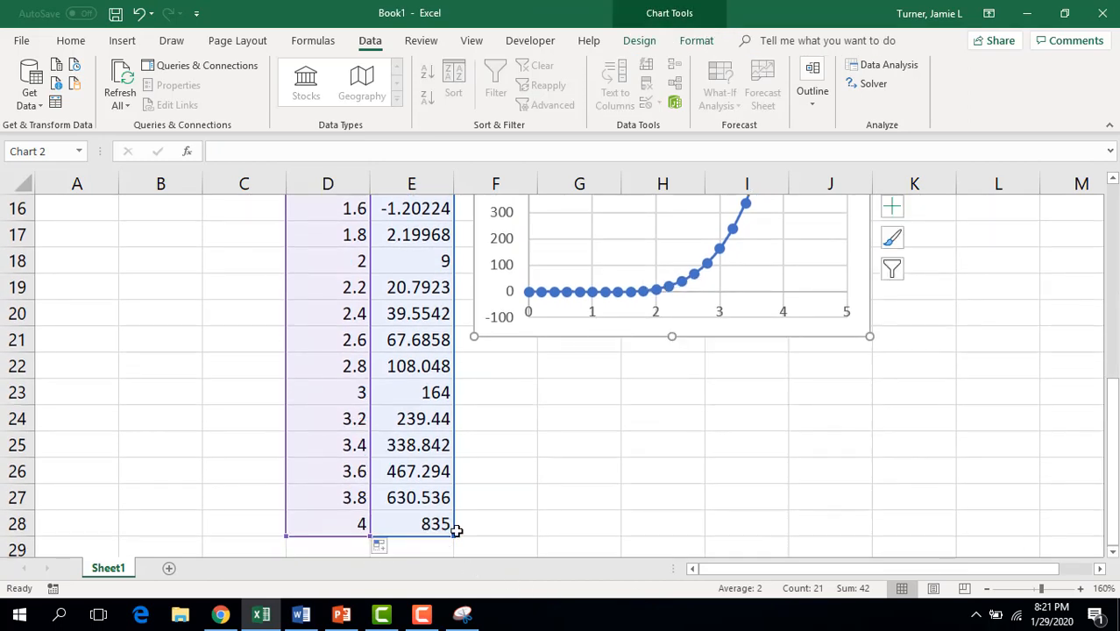
drag(453, 536, 439, 254)
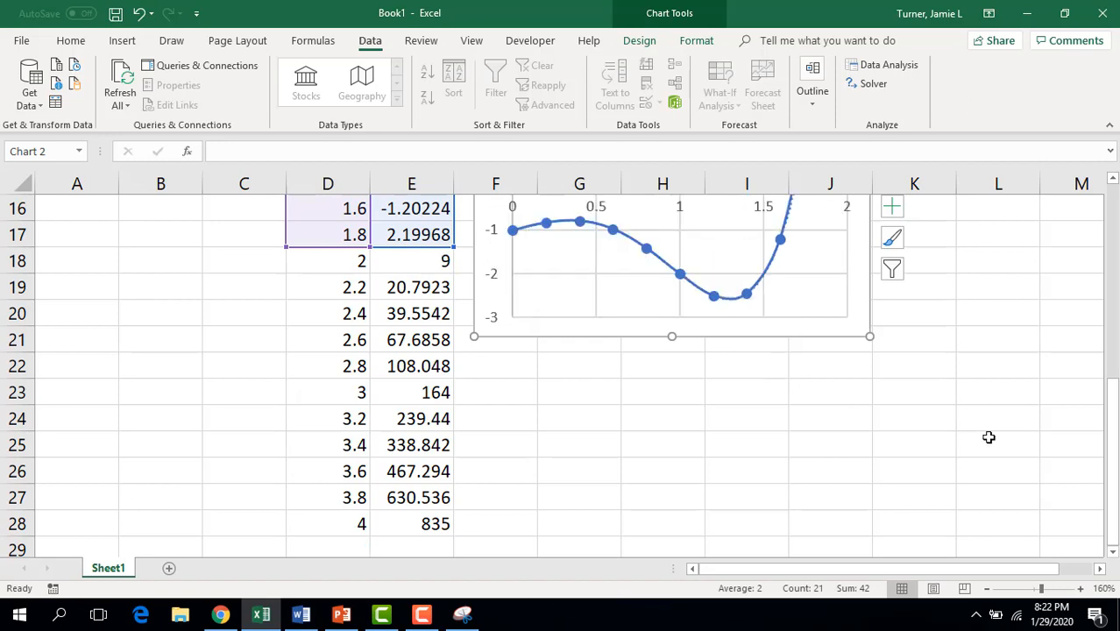
drag(1113, 533, 1110, 436)
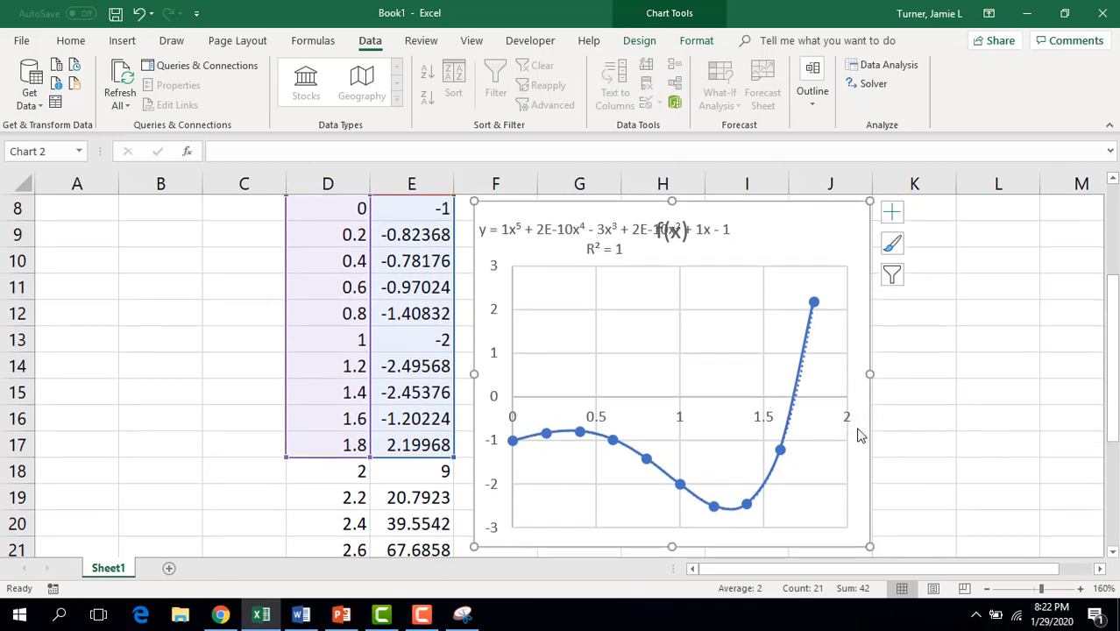
drag(1112, 443, 1112, 387)
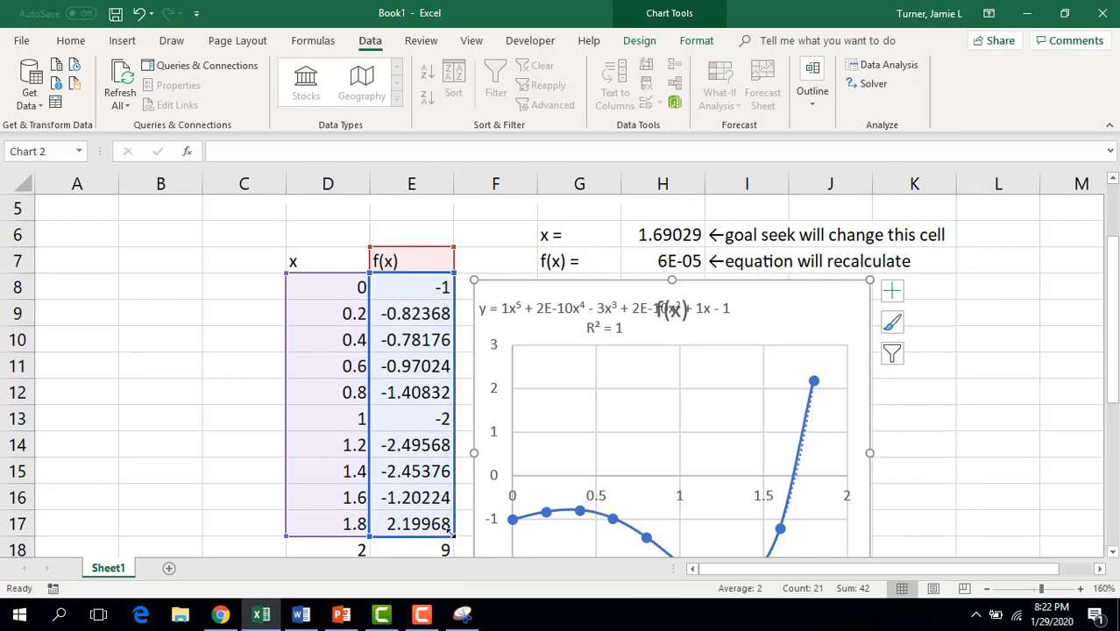
mouse_move(453, 533)
mouse_down()
mouse_move(452, 458)
mouse_move(450, 549)
mouse_up()
Set the x values in D9 and D10 to 0.1 and 0.2
click(357, 318)
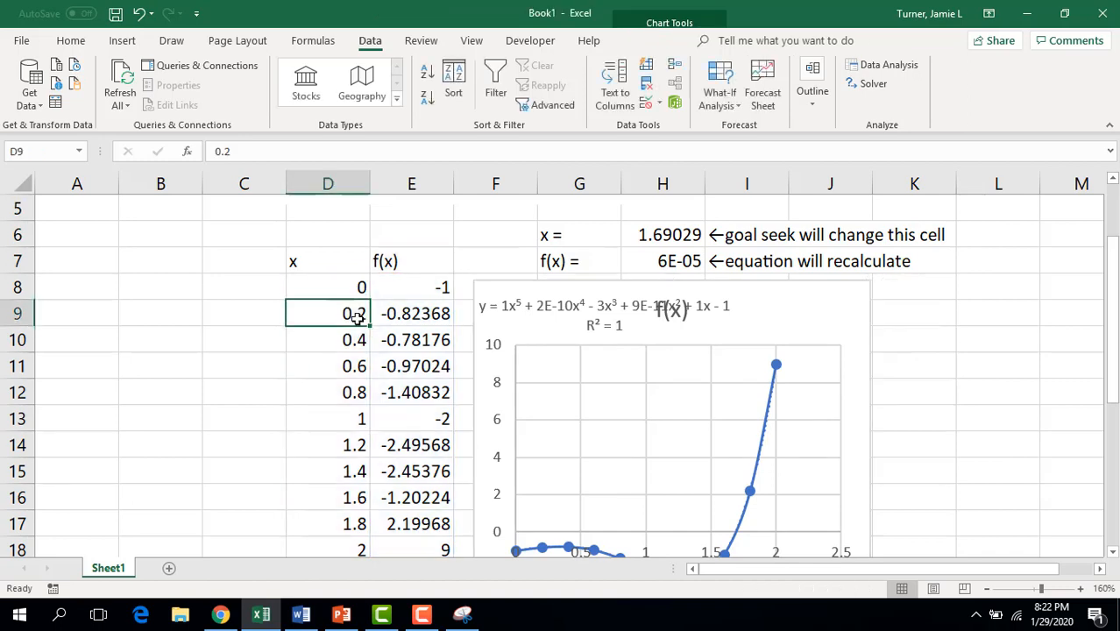
text(0.1)
key(Return)
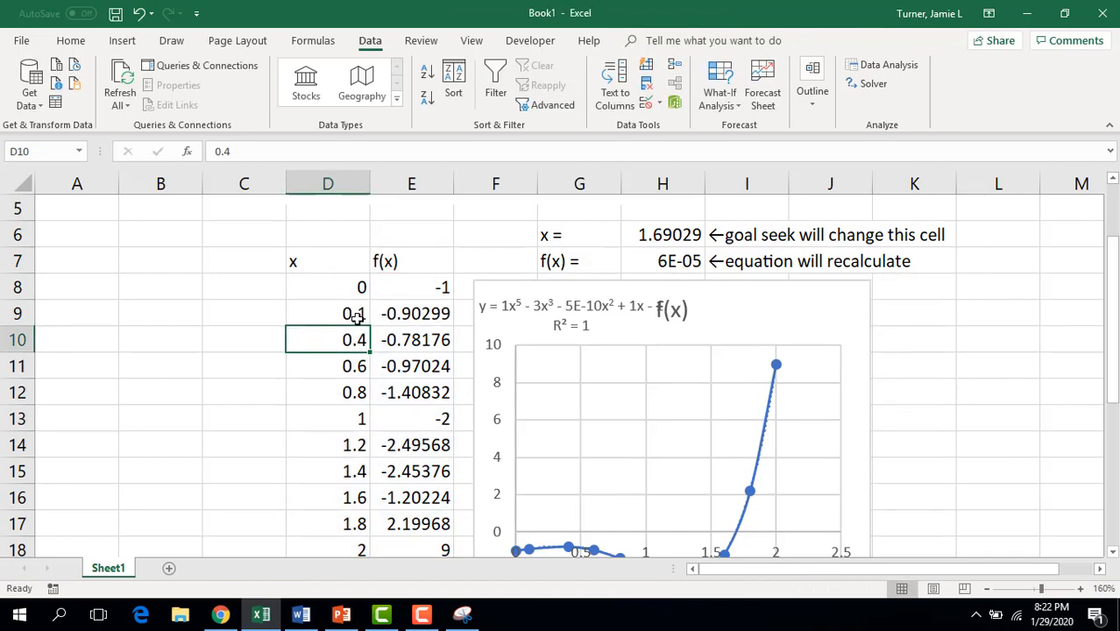
text(0.2)
key(Return)
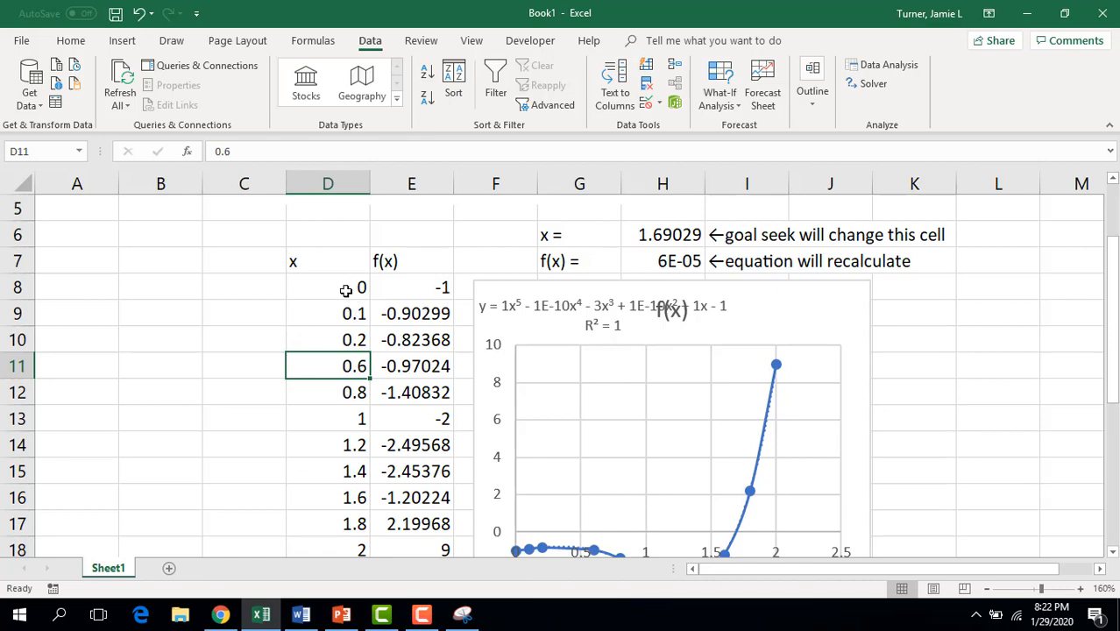
Refill the x column D8:D28 with a series starting at -0.5 and increasing by 0.1
click(347, 291)
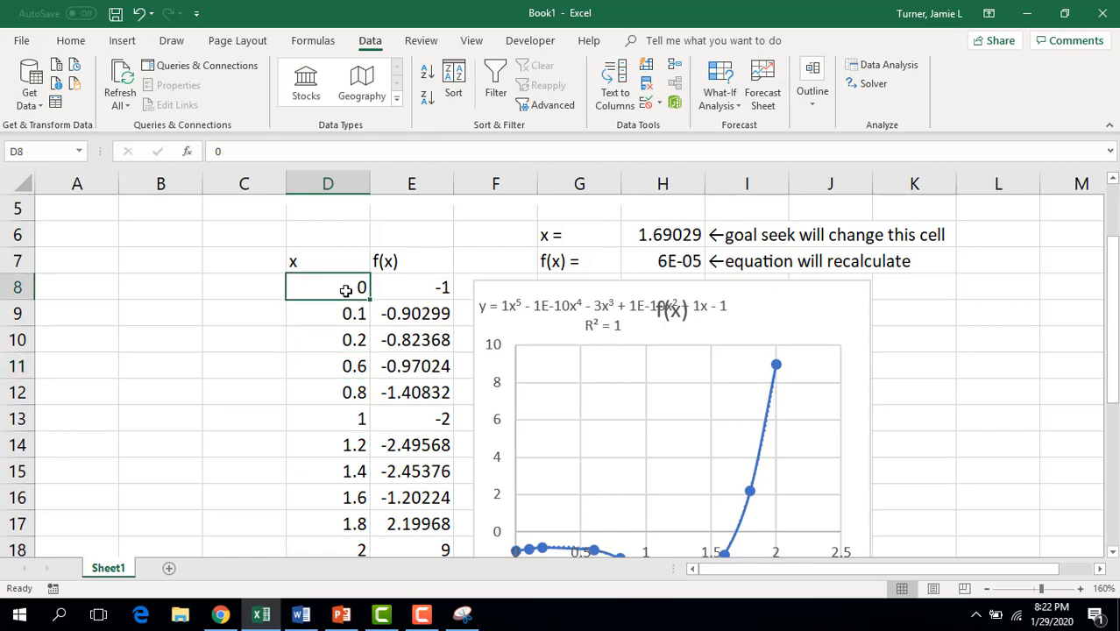
text(-0.5)
key(Return)
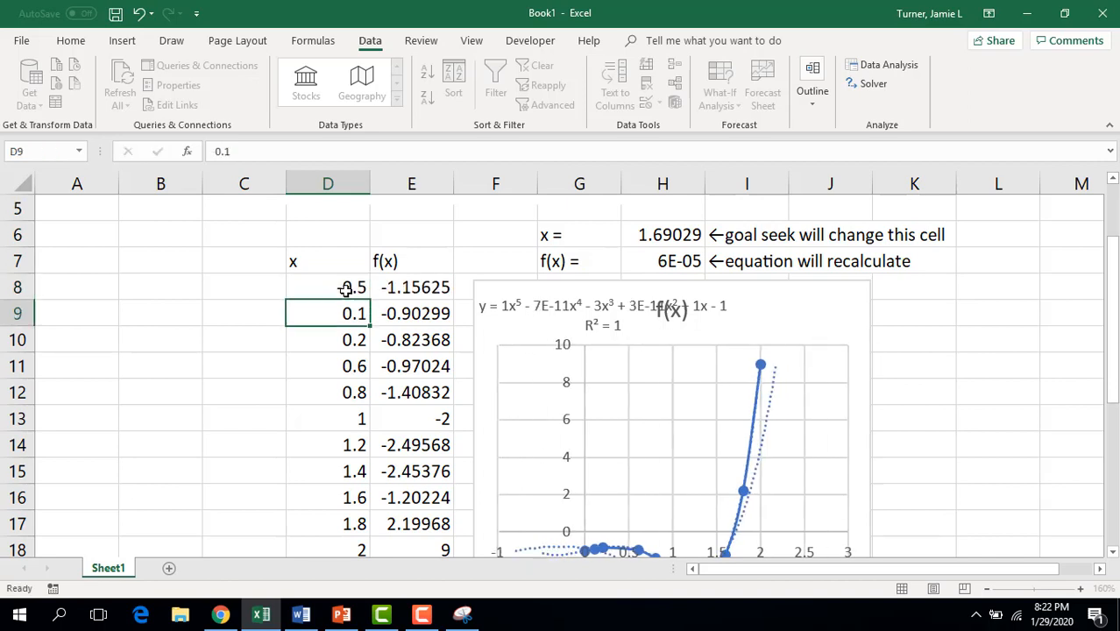
text(-0.4)
key(Return)
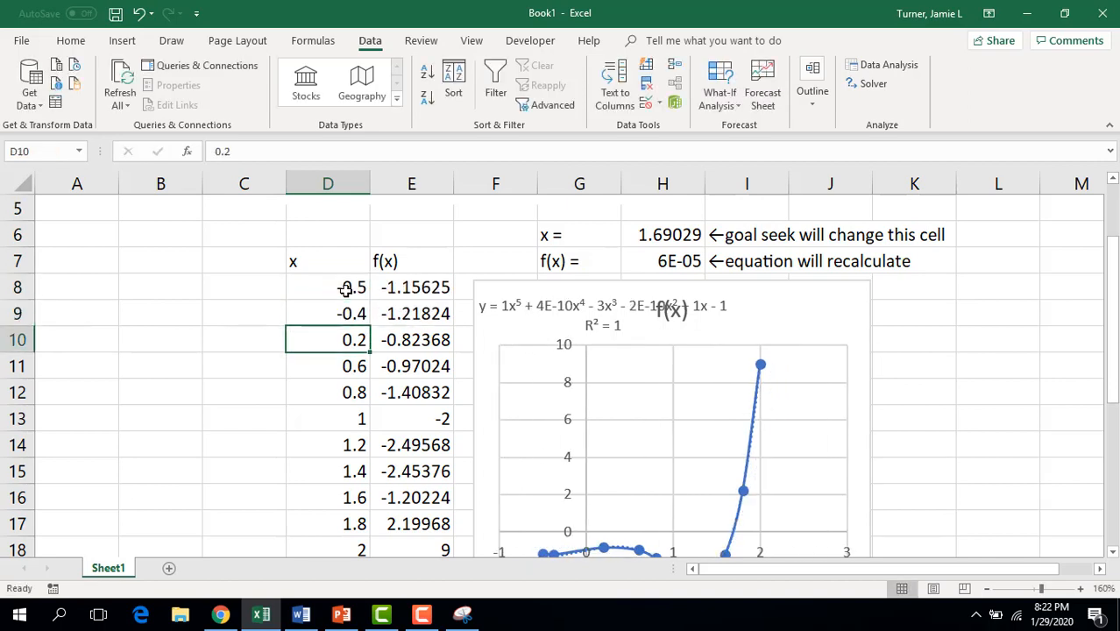
click(346, 290)
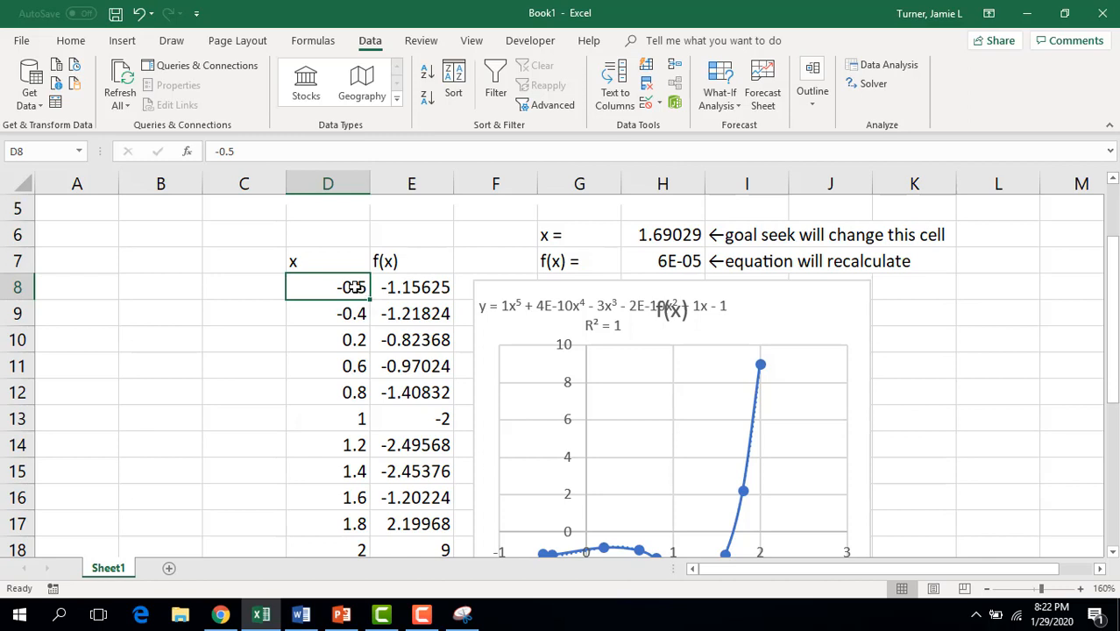
drag(353, 287, 353, 477)
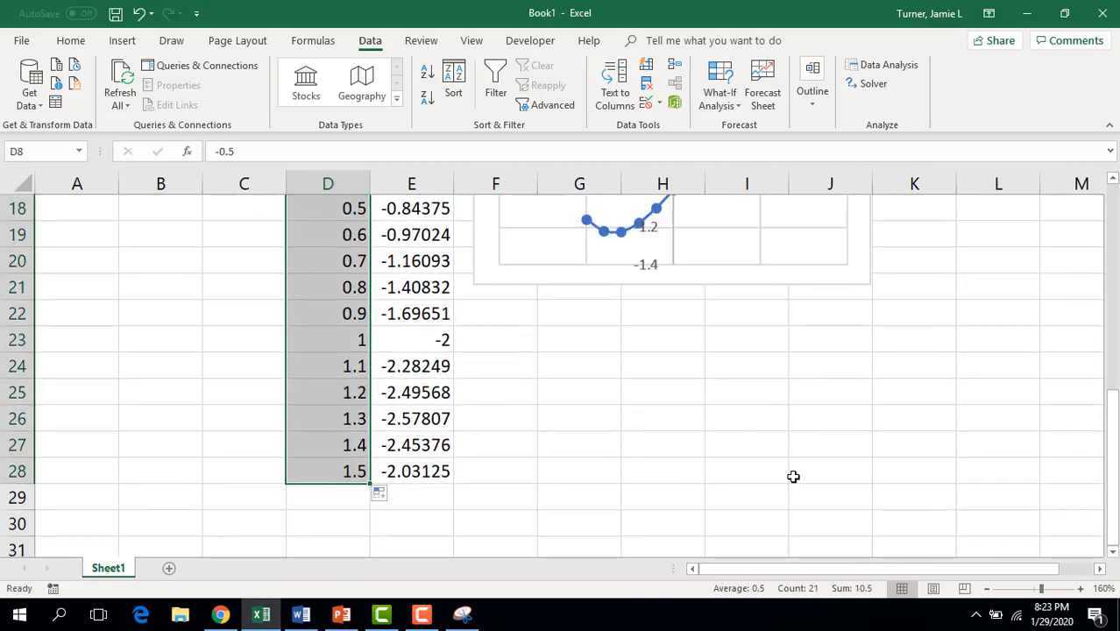
drag(1113, 513, 1109, 261)
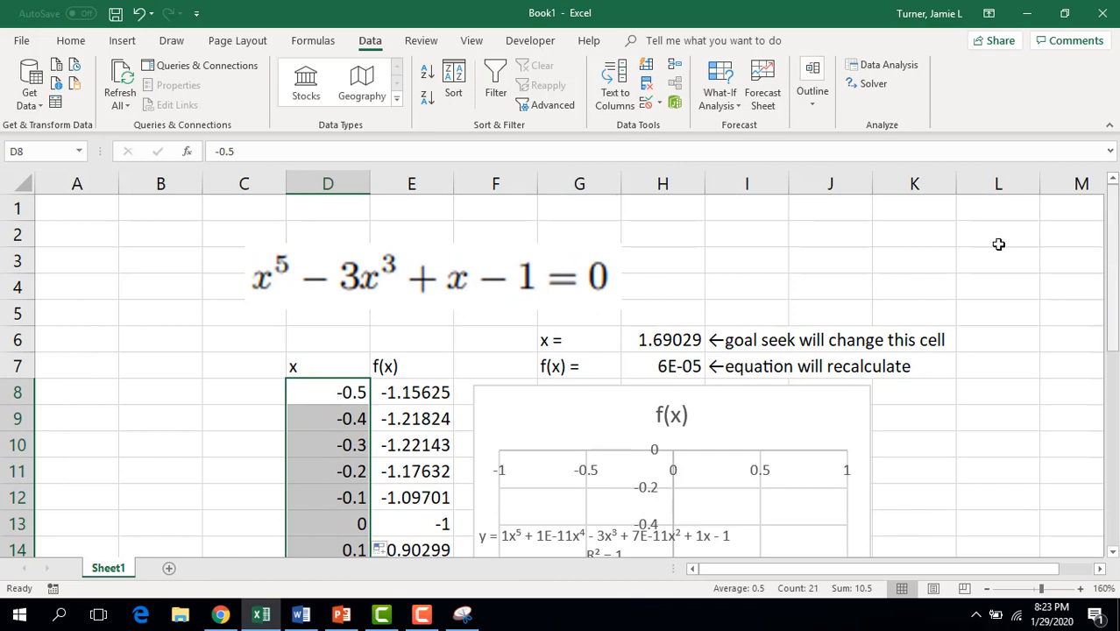
click(531, 274)
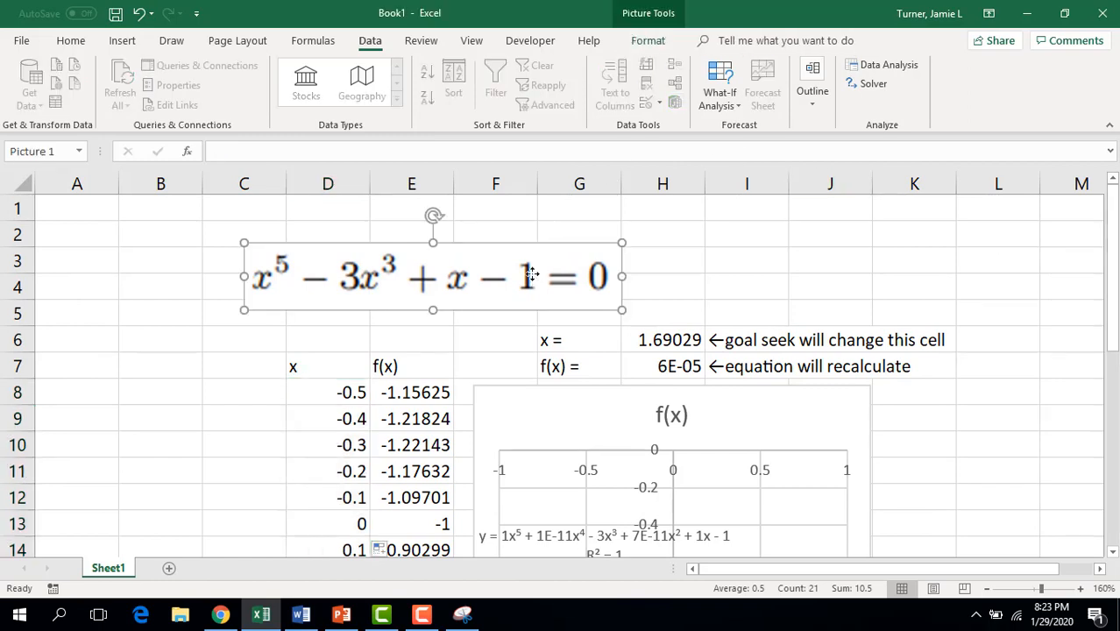
click(343, 371)
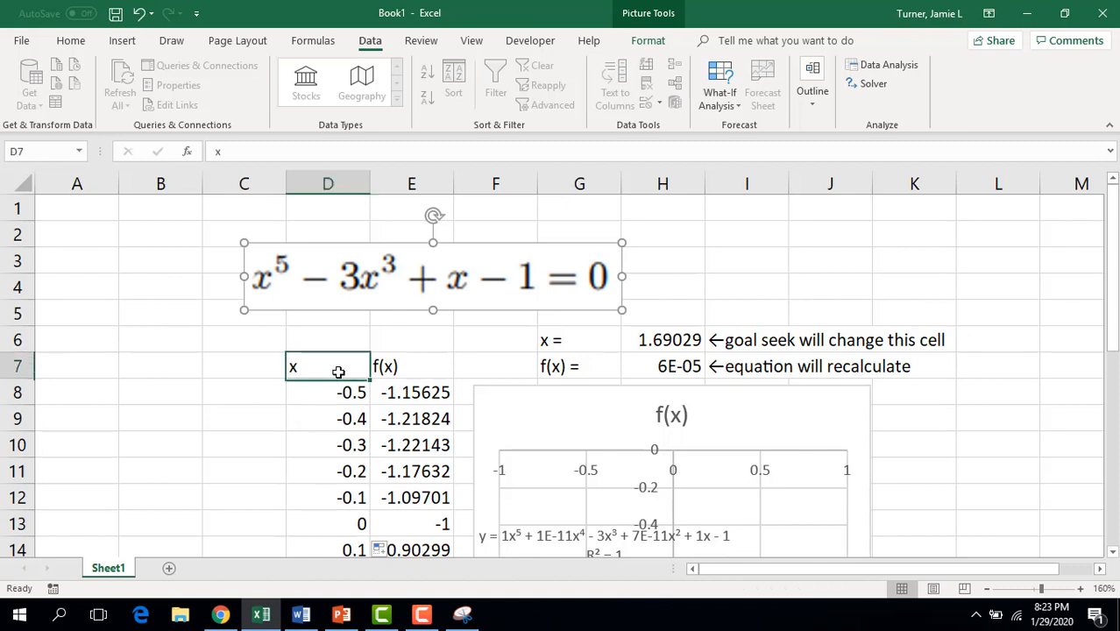
drag(355, 372, 411, 474)
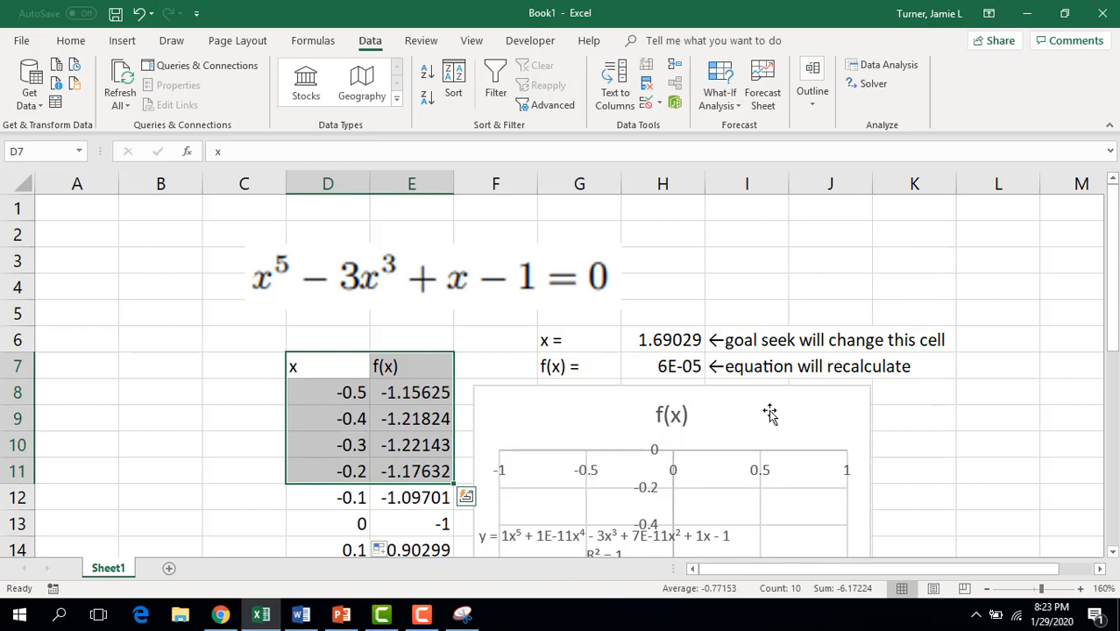
Copy the x and f(x) cells H6:H7 into I6:I7, over the notes
drag(681, 340, 680, 363)
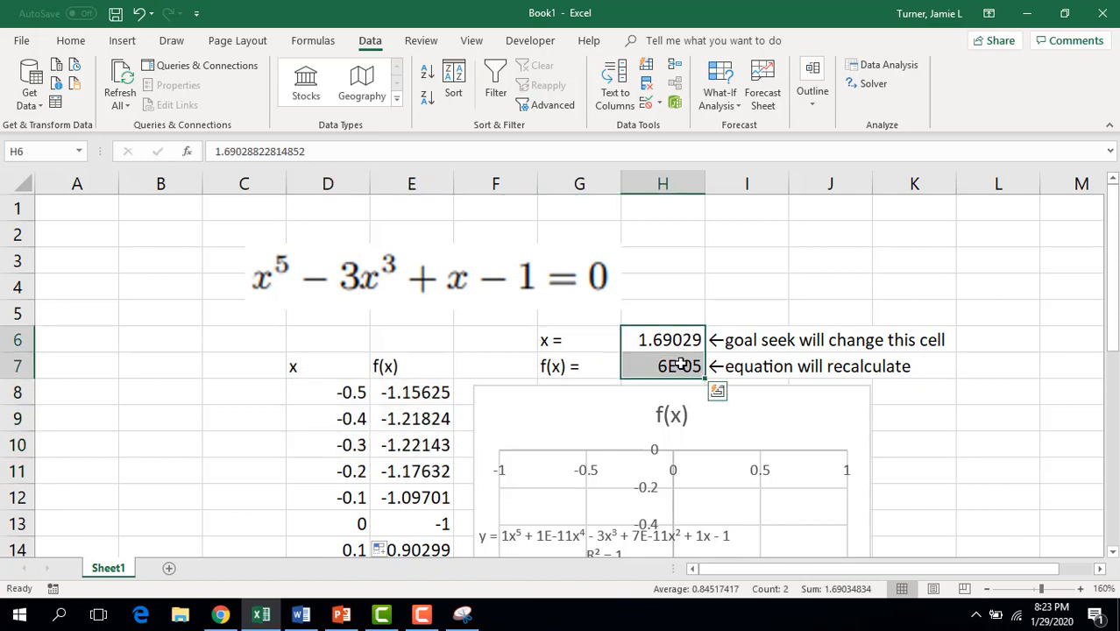
key(ctrl+c)
click(731, 341)
key(ctrl+v)
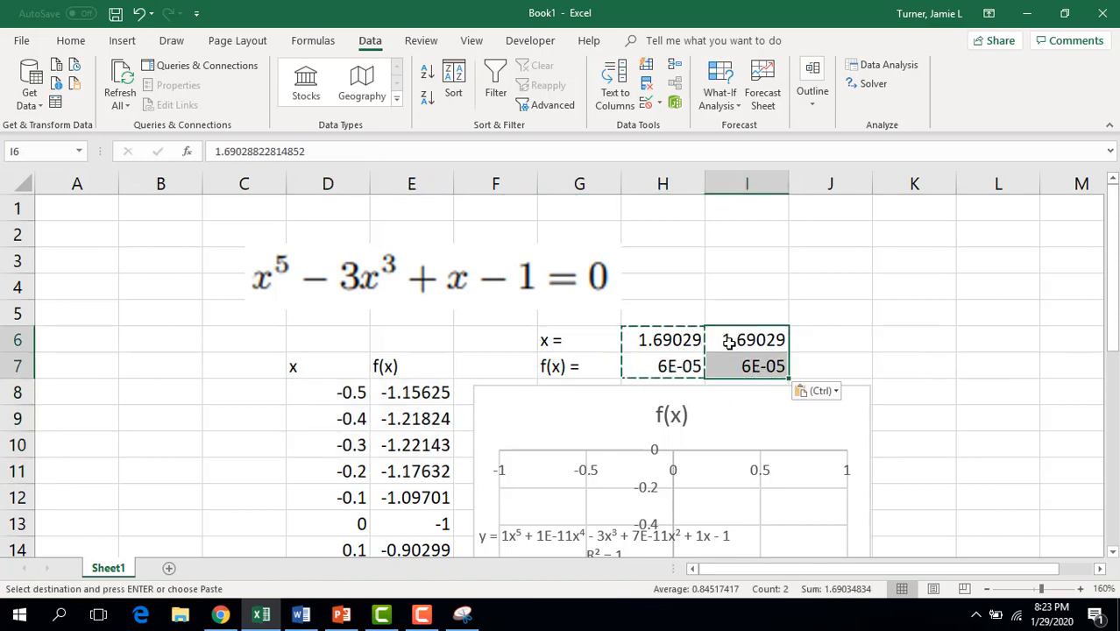
Set the starting x guess in I6 to -50
click(805, 335)
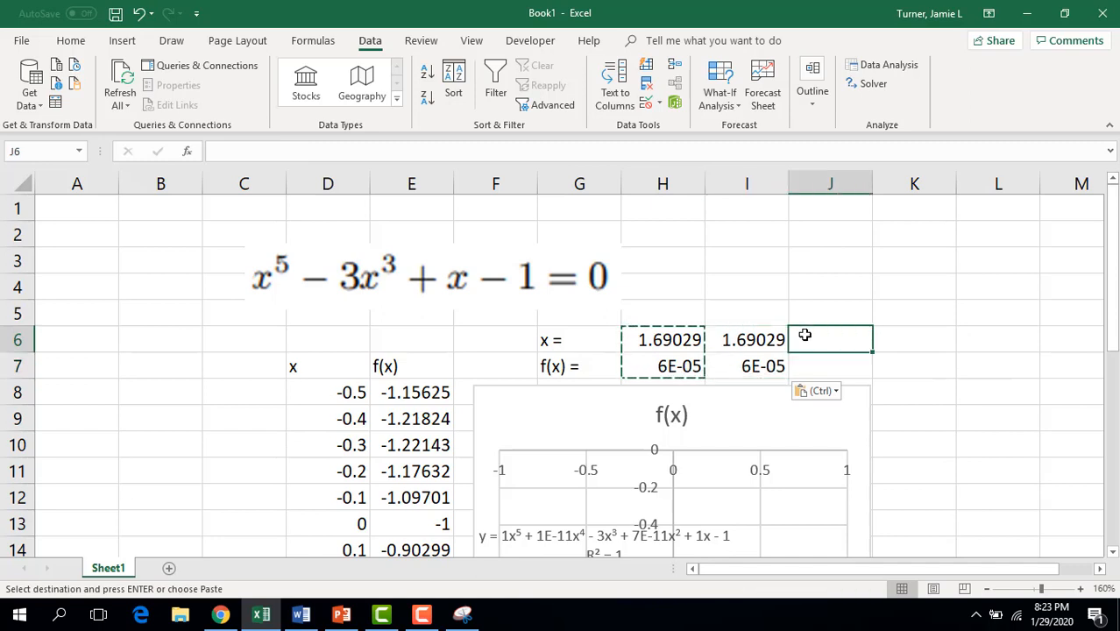
click(745, 346)
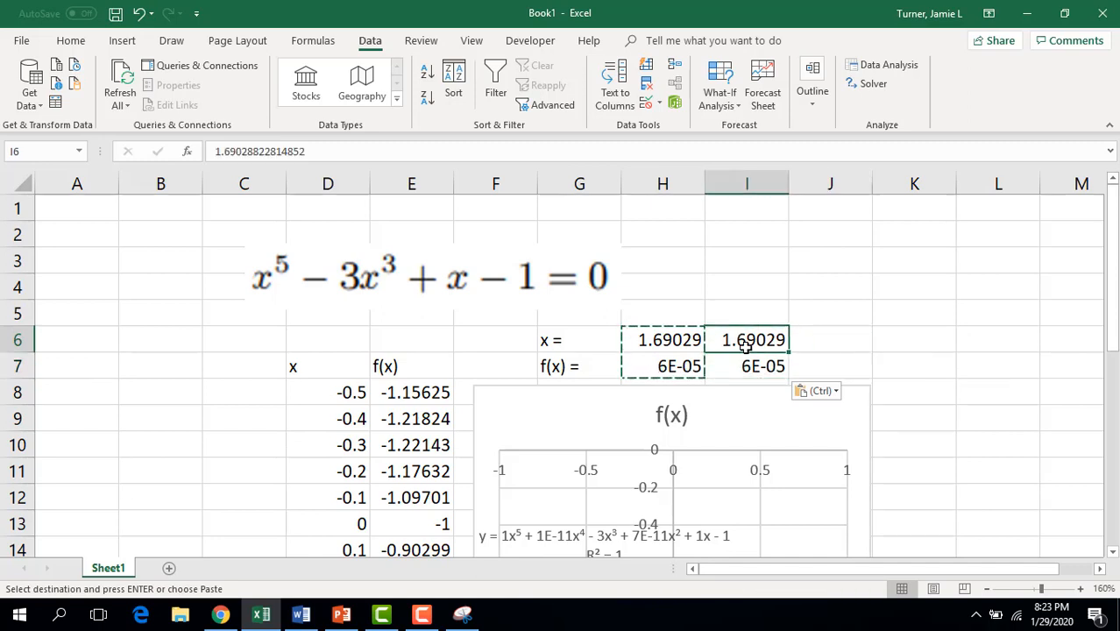
click(673, 342)
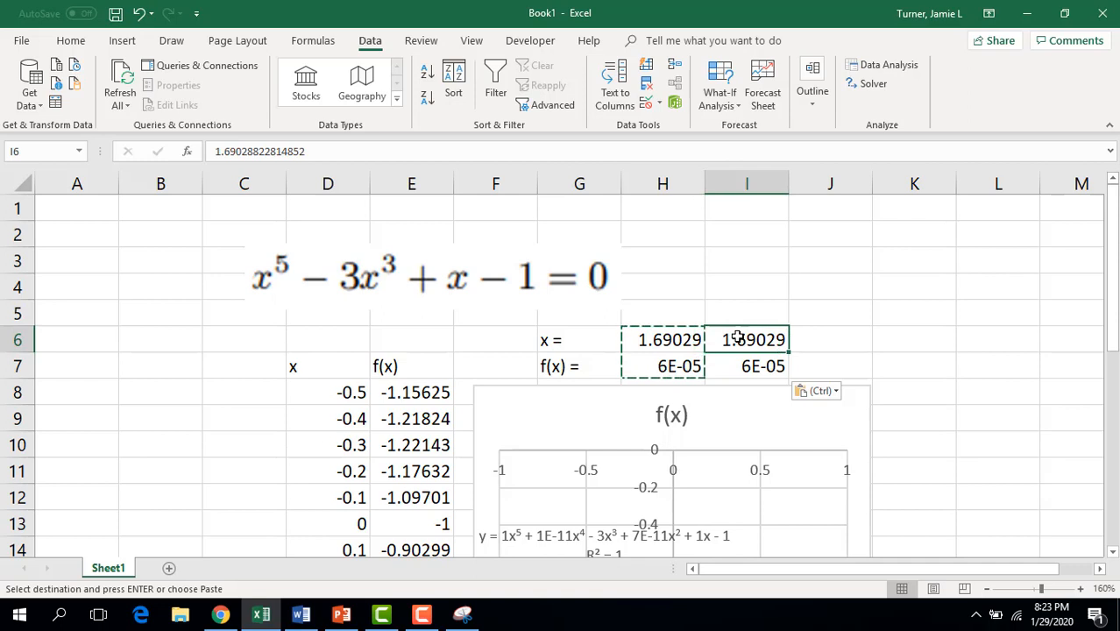
text(-50)
key(Return)
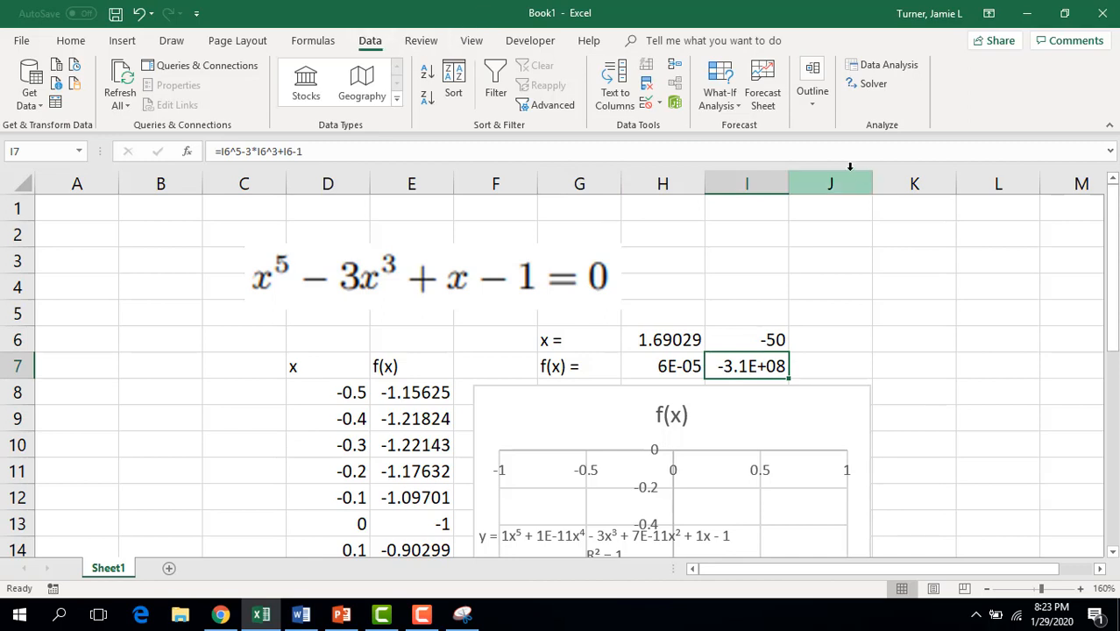
Run a Goal Seek that sets cell I7 to the value 0 by changing cell I6
click(734, 109)
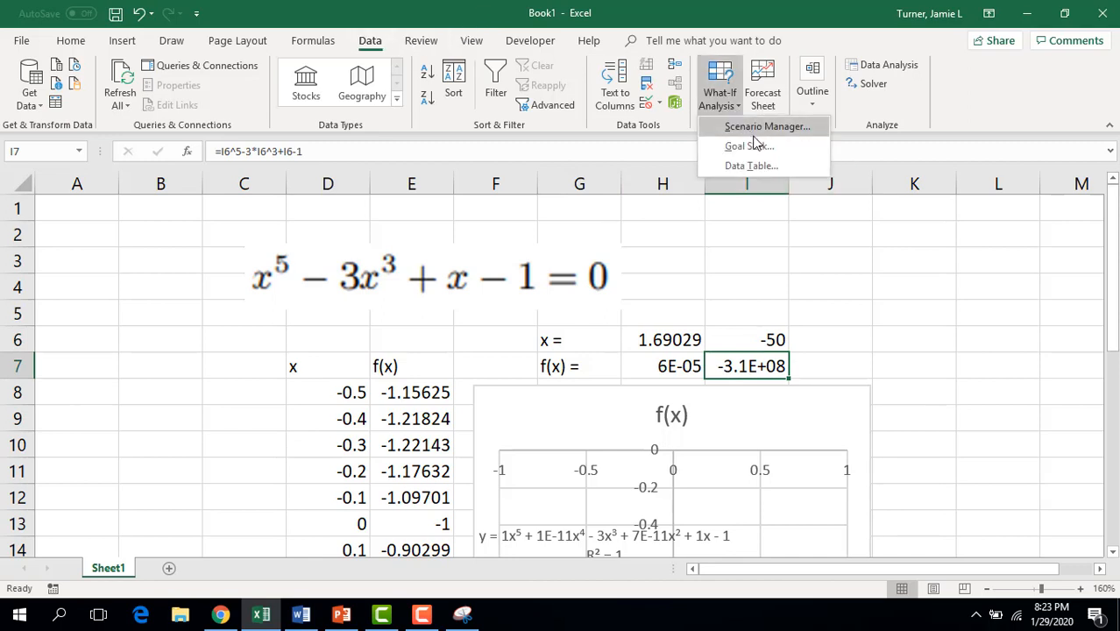
click(750, 146)
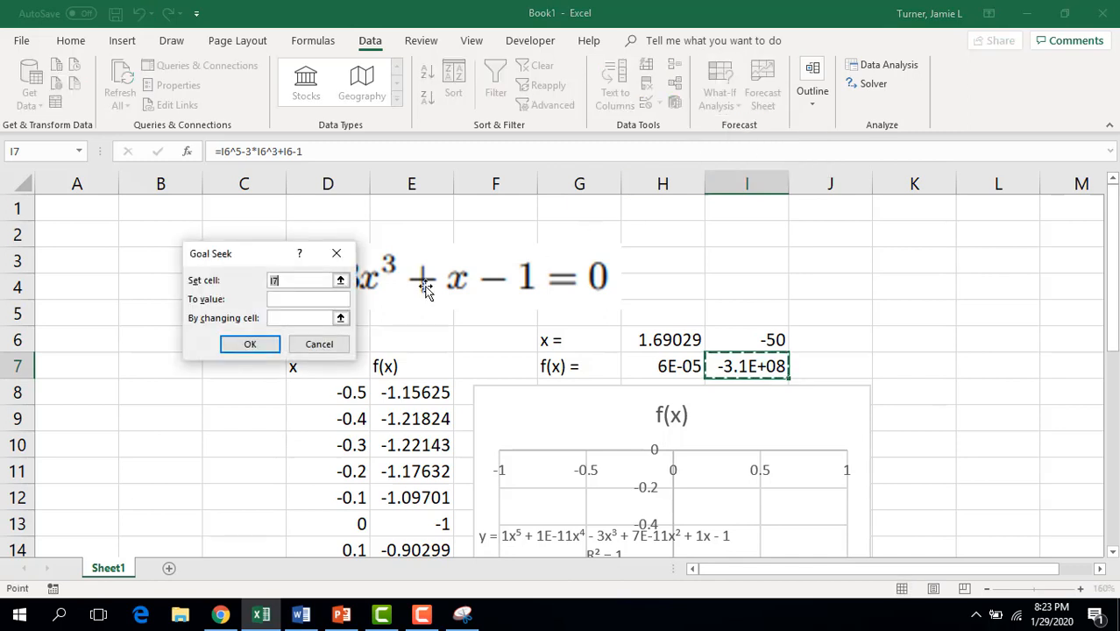
click(279, 300)
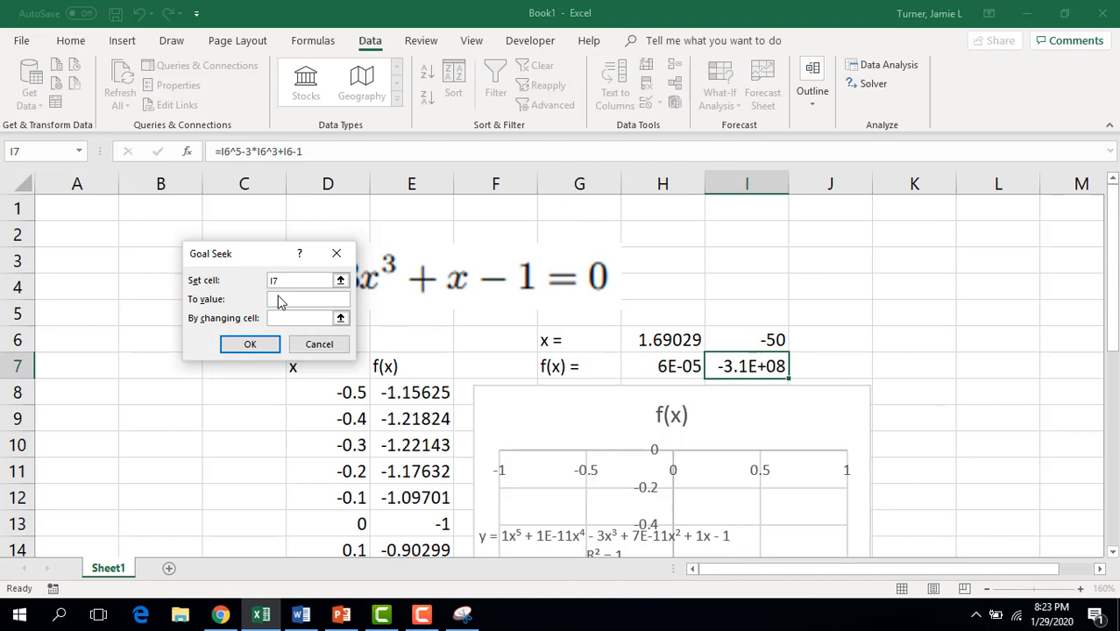
text(0)
click(273, 321)
click(757, 340)
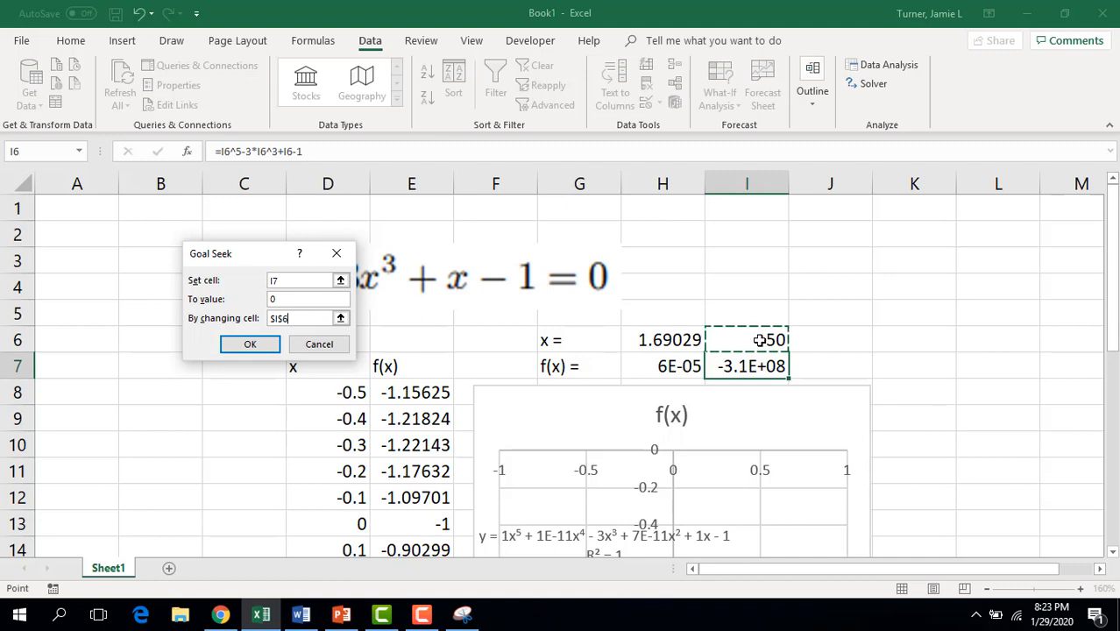
click(259, 344)
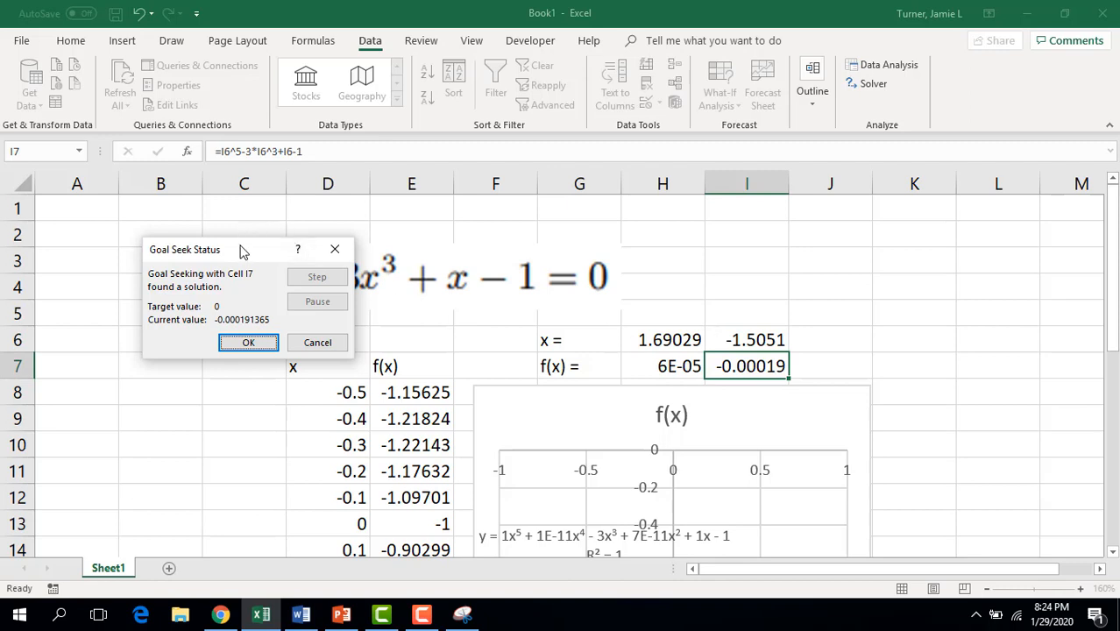
drag(243, 252, 279, 259)
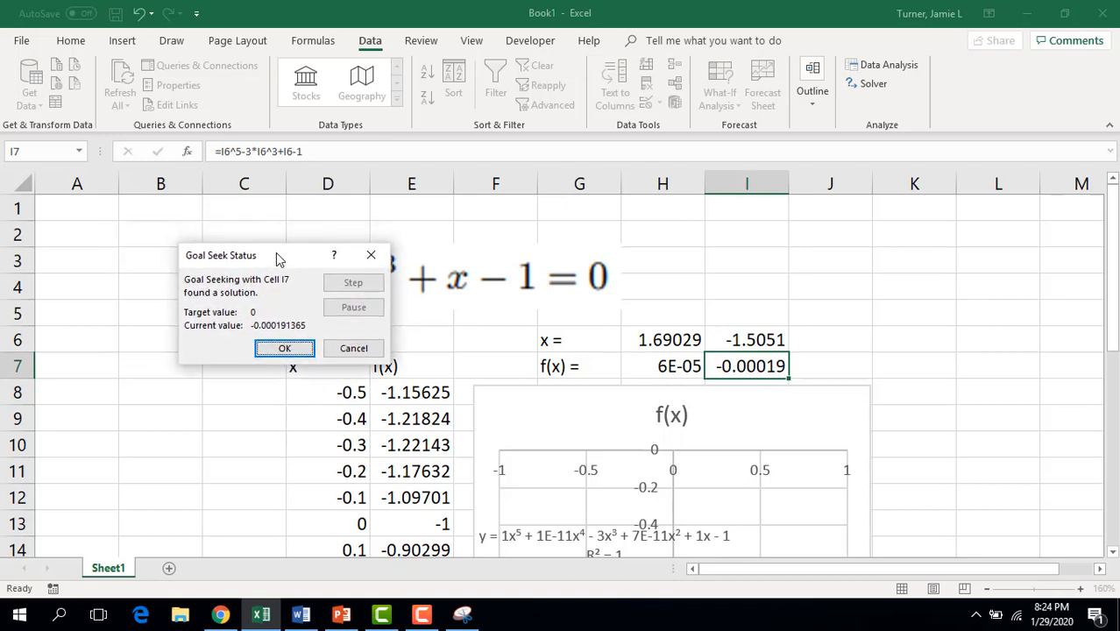